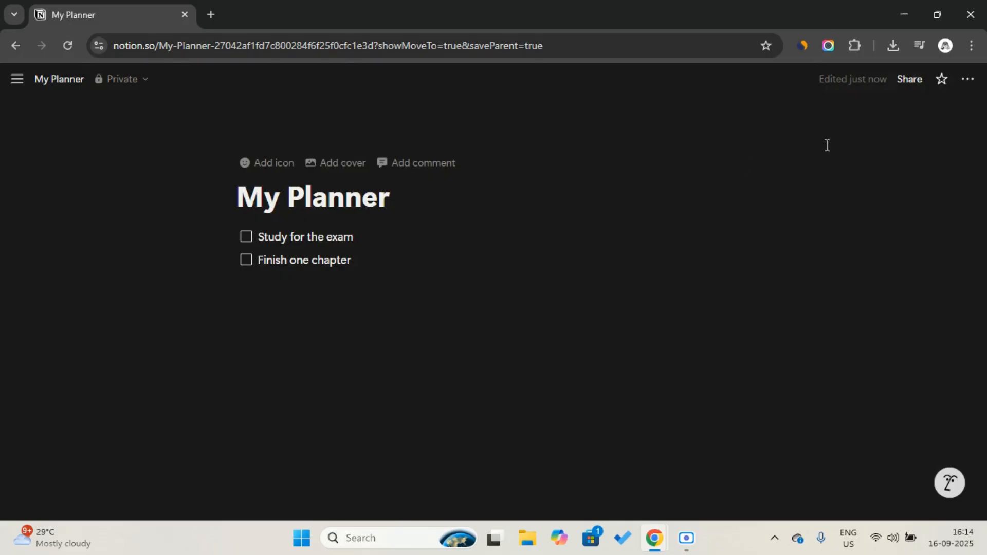
Set the page to full width and insert a two-column layout directly below the My Planner title.
{"action": "left_click", "coordinate": [967, 80]}
{"action": "left_click", "coordinate": [955, 307]}
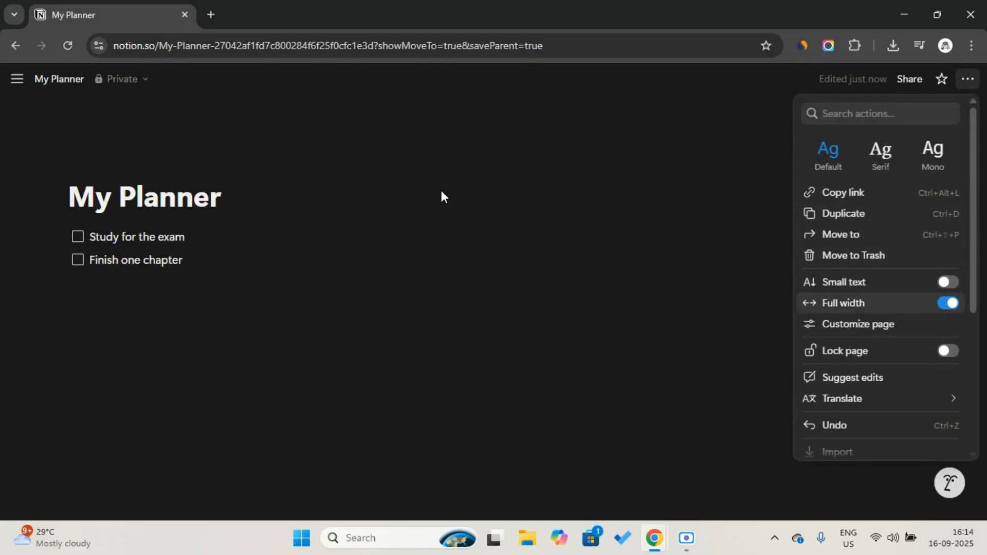
{"action": "left_click", "coordinate": [440, 192]}
{"action": "key", "text": "Return"}
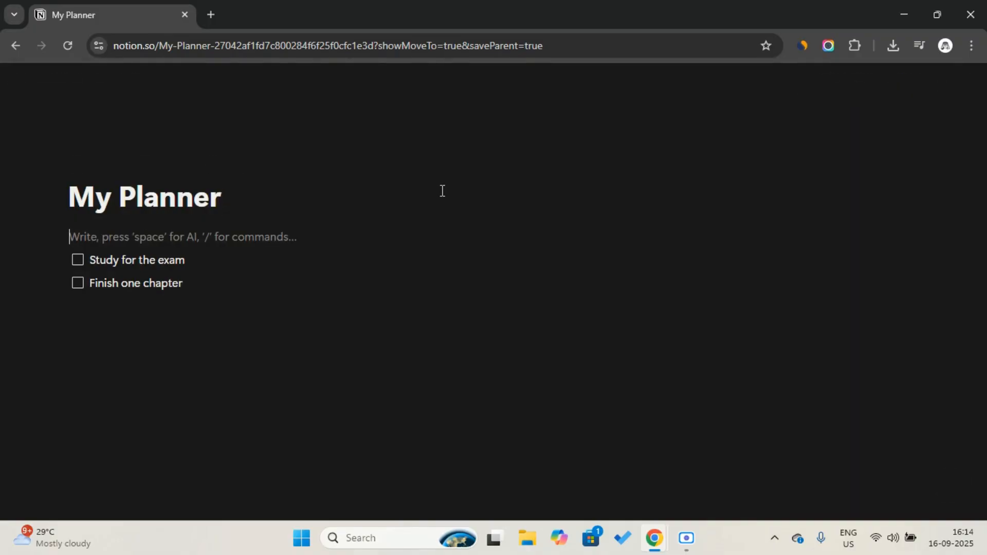
{"action": "type", "text": "/col"}
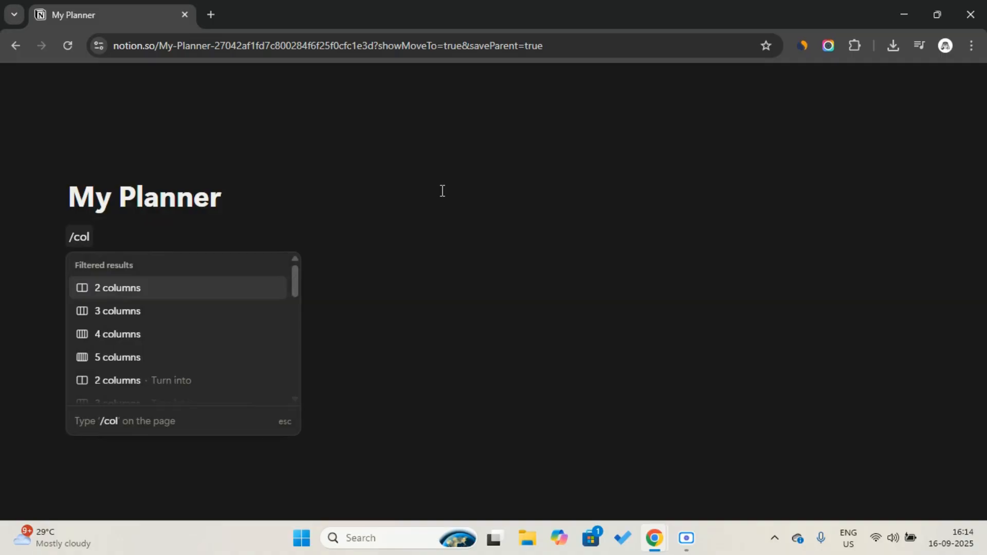
{"action": "left_click", "coordinate": [203, 299]}
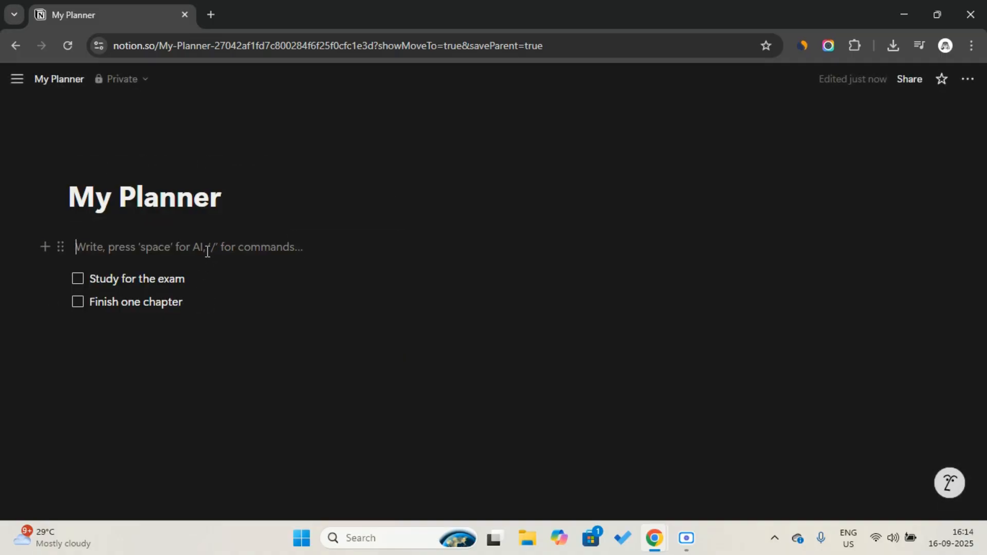
Add a Heading 2 reading "Morning Tasks" in the first column.
{"action": "type", "text": "/h2"}
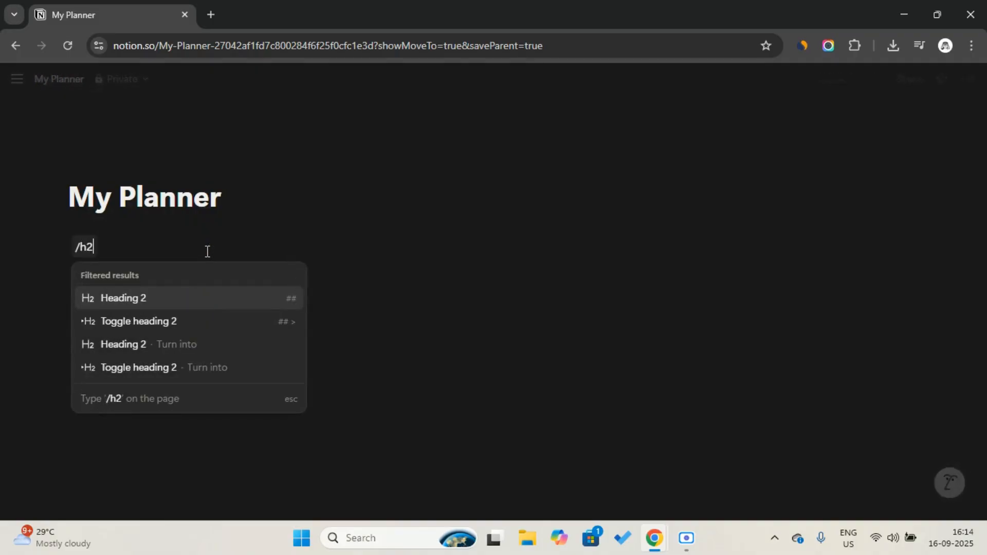
{"action": "key", "text": "Return"}
{"action": "key", "text": "Caps_Lock"}
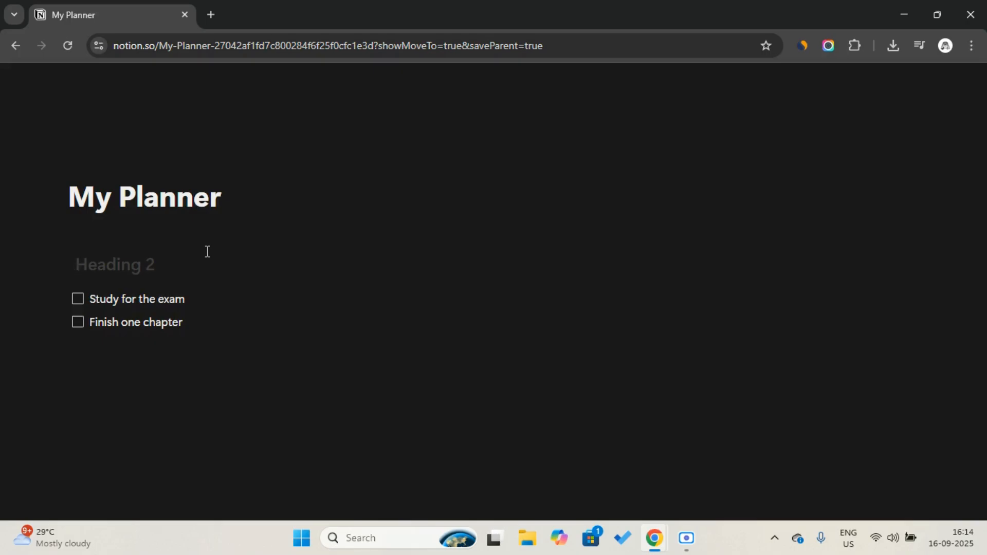
{"action": "type", "text": "M"}
{"action": "key", "text": "Caps_Lock"}
{"action": "type", "text": "orning"}
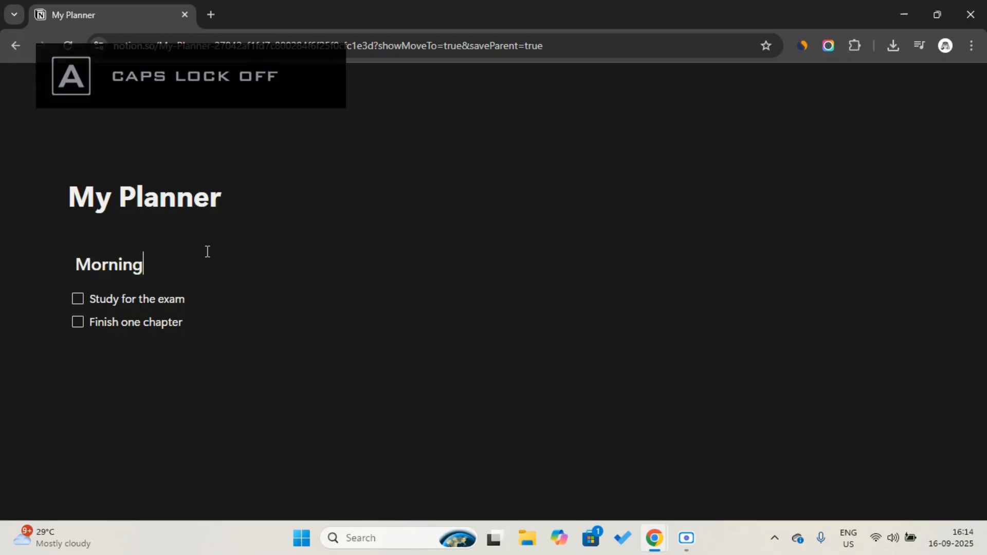
{"action": "key", "text": "Caps_Lock"}
{"action": "type", "text": "T"}
{"action": "key", "text": "Caps_Lock"}
{"action": "type", "text": "asks"}
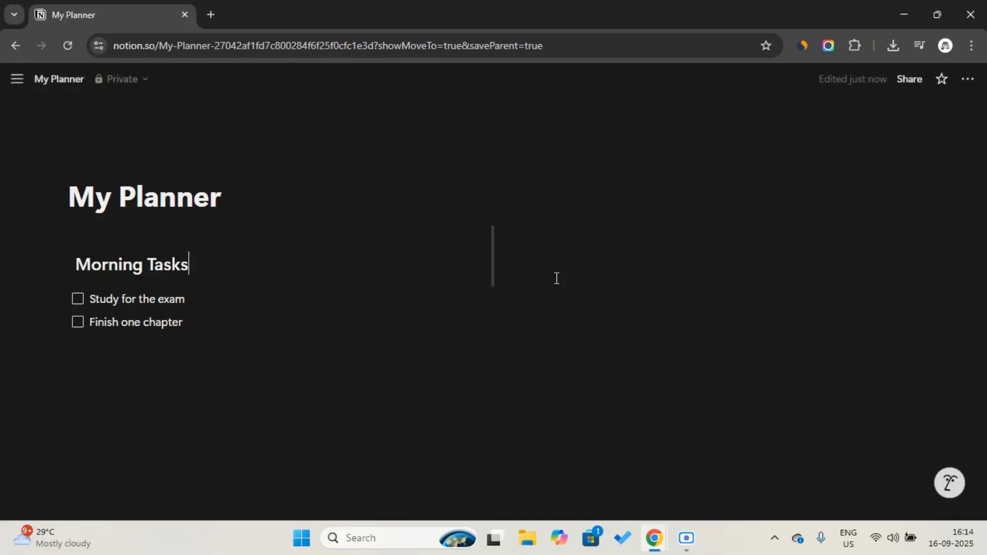
Add a Heading 2 reading "Evening Tasks" in the second column.
{"action": "left_click", "coordinate": [578, 242]}
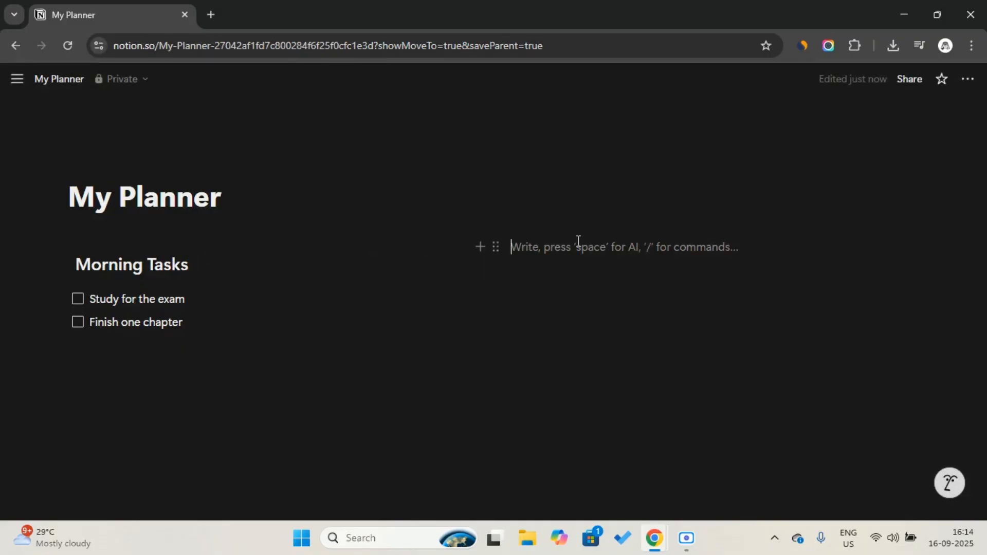
{"action": "type", "text": "/h2"}
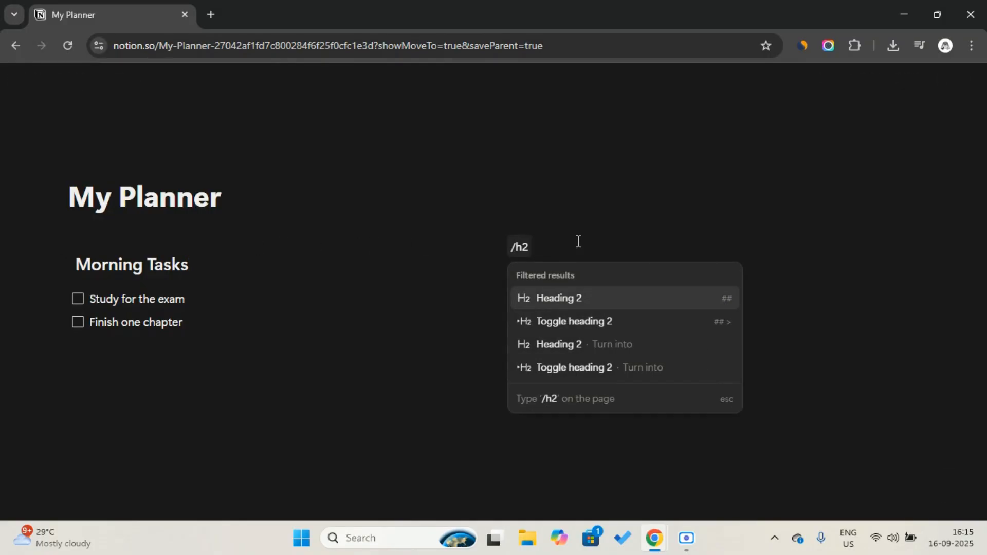
{"action": "key", "text": "Return"}
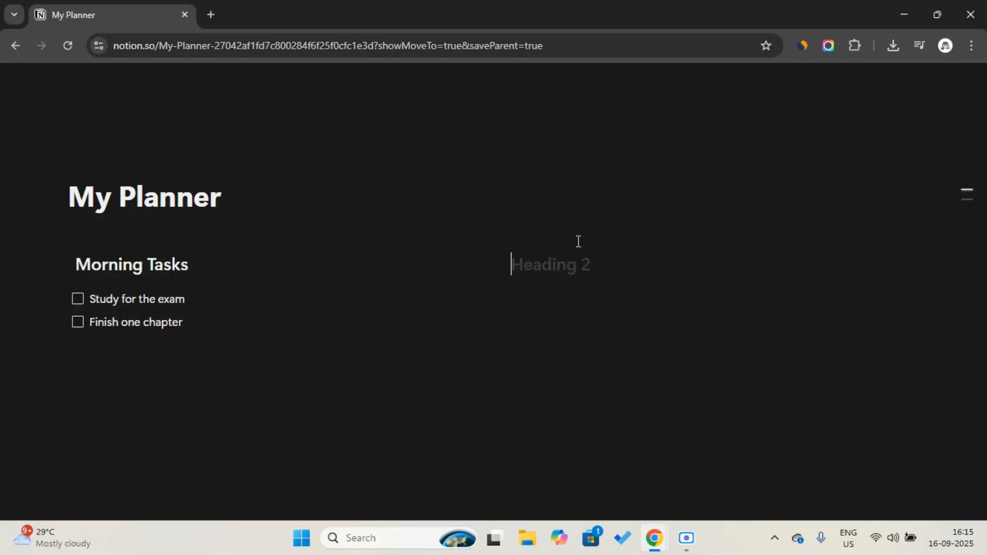
{"action": "key", "text": "Caps_Lock"}
{"action": "type", "text": "E"}
{"action": "key", "text": "Caps_Lock"}
{"action": "type", "text": "vening"}
{"action": "key", "text": "Caps_Lock"}
{"action": "type", "text": "T"}
{"action": "key", "text": "Caps_Lock"}
{"action": "type", "text": "asks"}
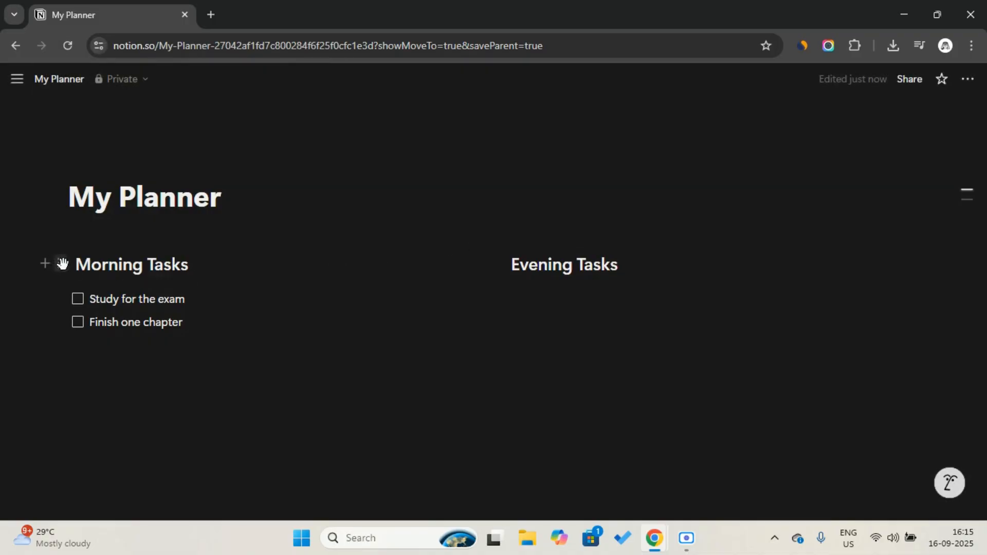
Give the Morning Tasks heading a blue background and insert a divider beneath it.
{"action": "left_click", "coordinate": [64, 264]}
{"action": "mouse_move", "coordinate": [135, 206]}
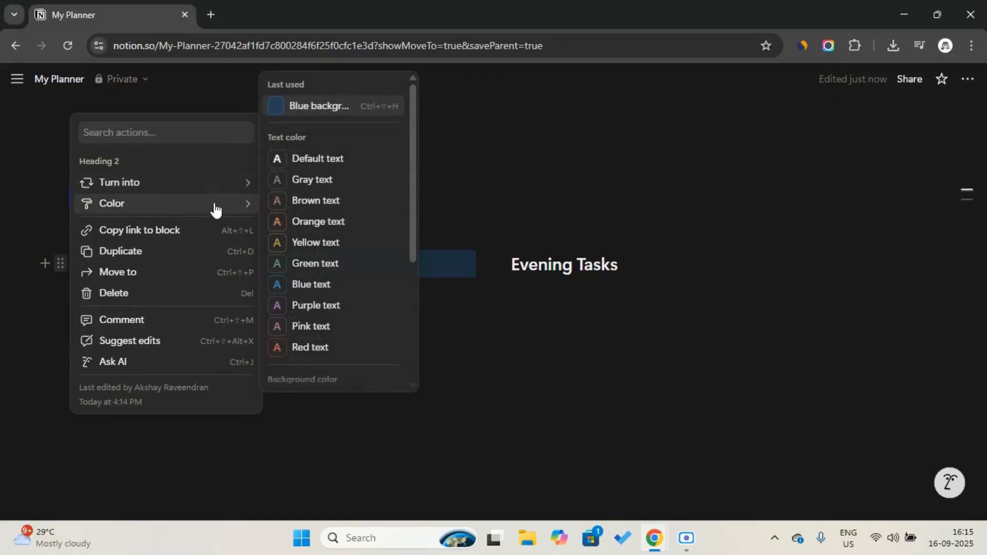
{"action": "left_click", "coordinate": [326, 115]}
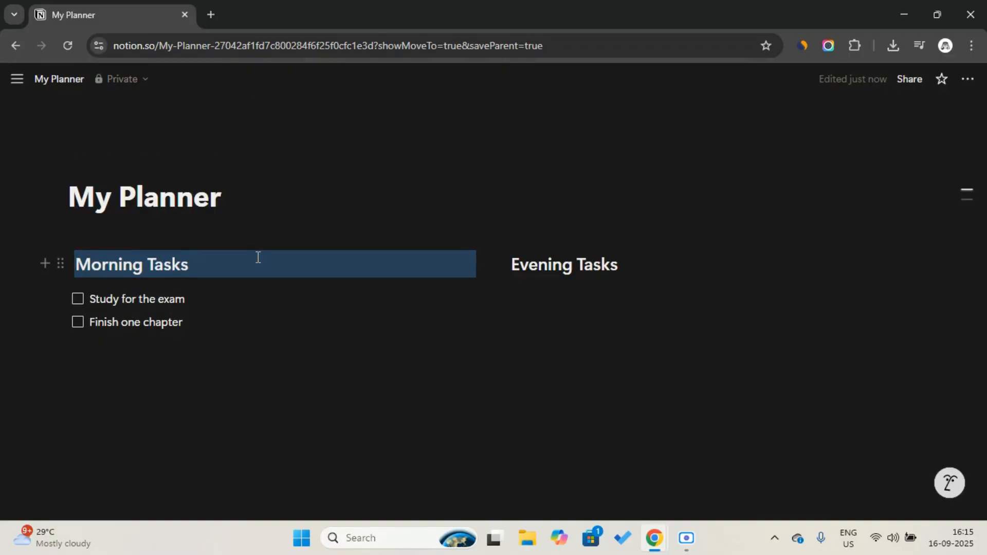
{"action": "type", "text": "/div"}
{"action": "key", "text": "Return"}
{"action": "key", "text": "BackSpace"}
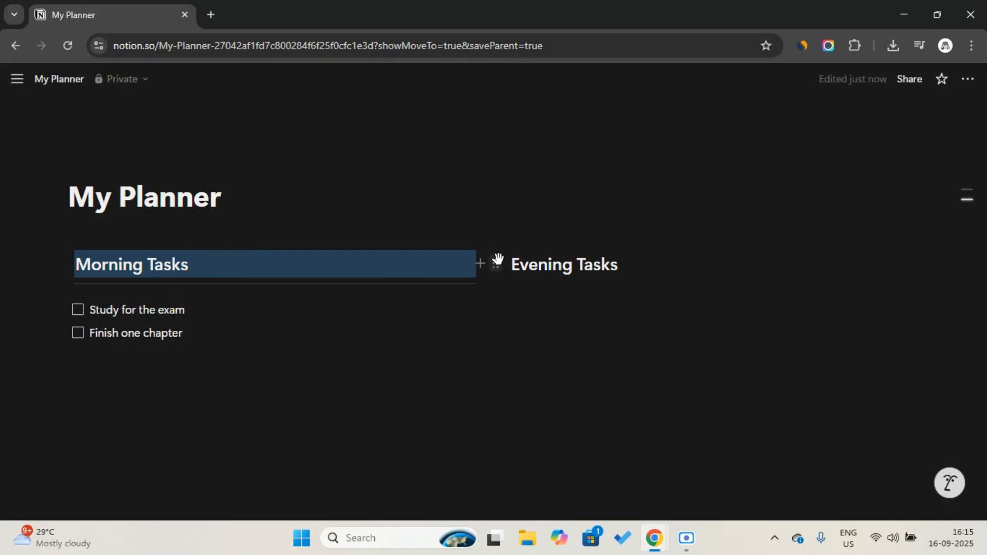
Give the Evening Tasks heading a blue background and insert a divider beneath it.
{"action": "left_click", "coordinate": [496, 264]}
{"action": "mouse_move", "coordinate": [410, 206]}
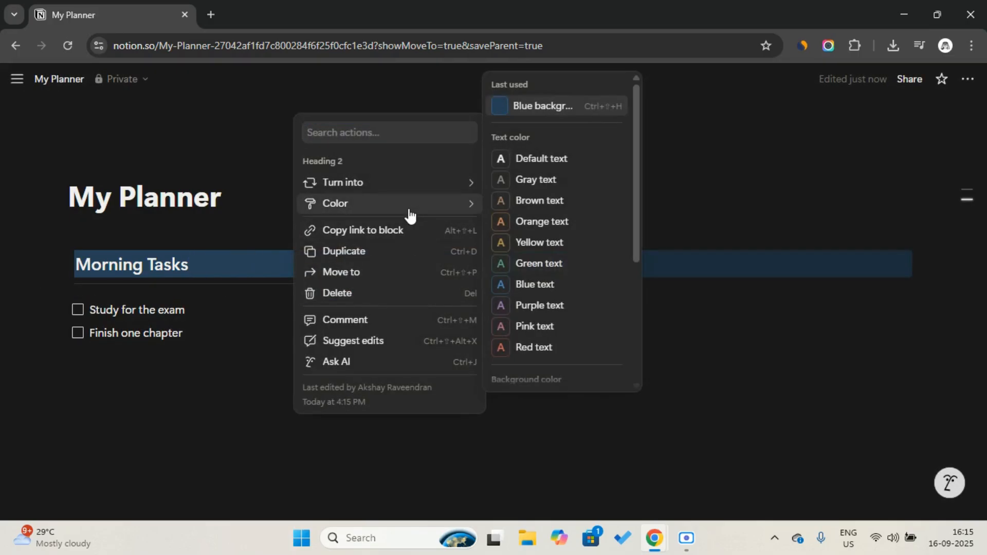
{"action": "left_click", "coordinate": [546, 111]}
{"action": "left_click", "coordinate": [628, 261]}
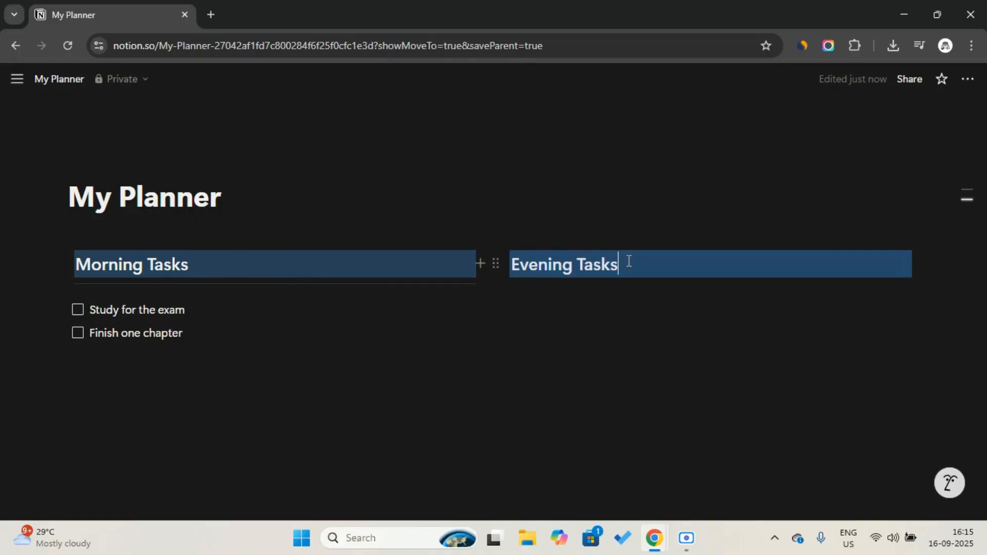
{"action": "type", "text": "/div"}
{"action": "key", "text": "Return"}
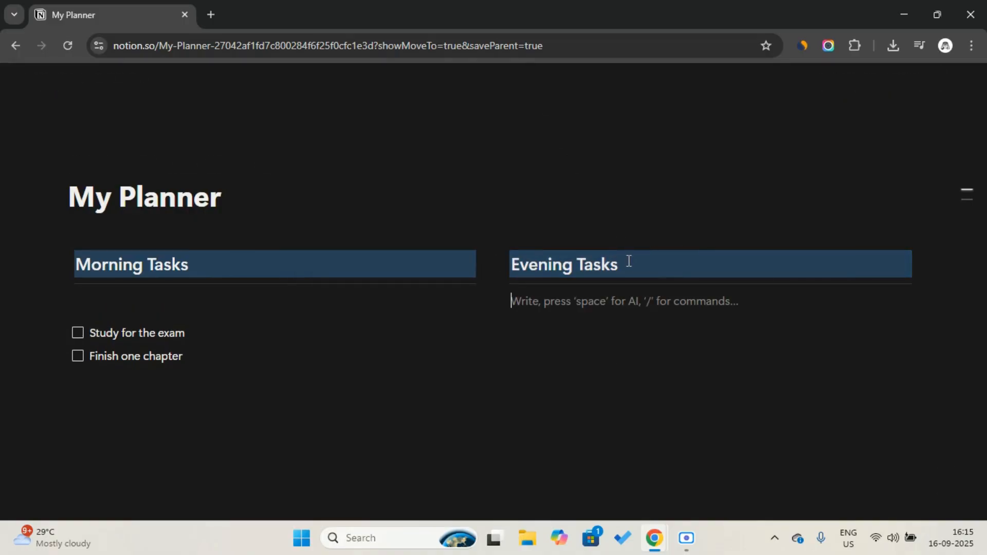
Move the two existing to-dos under the Morning Tasks divider and copy them into the Evening Tasks column.
{"action": "left_click_drag", "start_coordinate": [209, 434], "coordinate": [73, 286]}
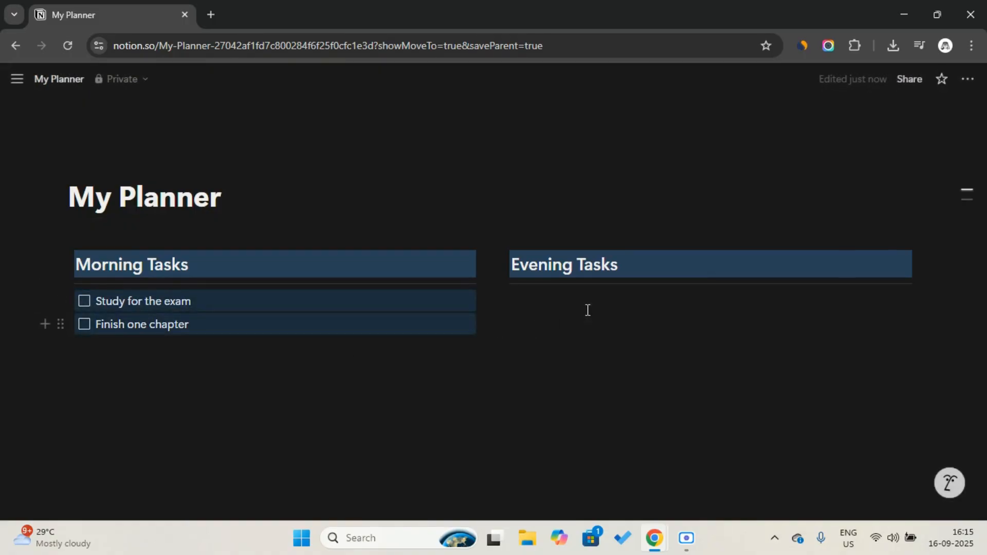
{"action": "left_click", "coordinate": [601, 299]}
{"action": "type", "text": "Study for the exam Finish one chapter"}
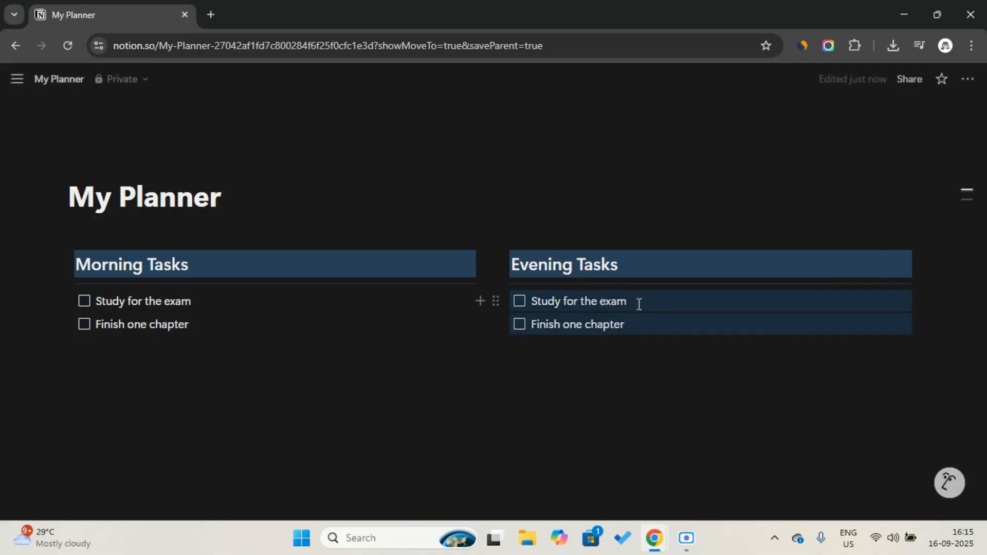
Reword the first Evening Tasks to-do as "Study in the library" and clear the text of the second one.
{"action": "left_click_drag", "start_coordinate": [636, 302], "coordinate": [536, 297]}
{"action": "key", "text": "Caps_Lock"}
{"action": "type", "text": "S"}
{"action": "key", "text": "Caps_Lock"}
{"action": "type", "text": "t"}
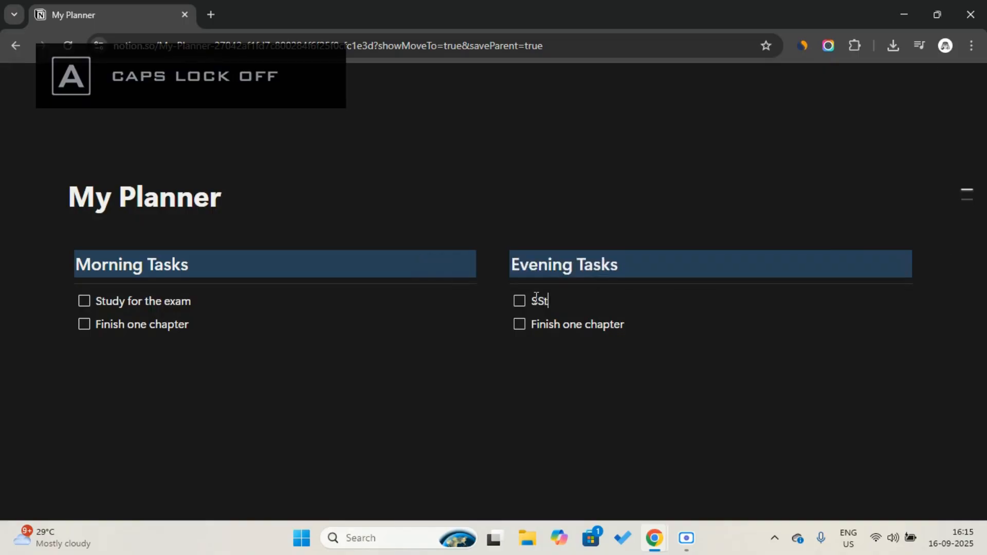
{"action": "key", "text": "BackSpace"}
{"action": "key", "text": "BackSpace"}
{"action": "key", "text": "BackSpace"}
{"action": "key", "text": "BackSpace"}
{"action": "key", "text": "BackSpace"}
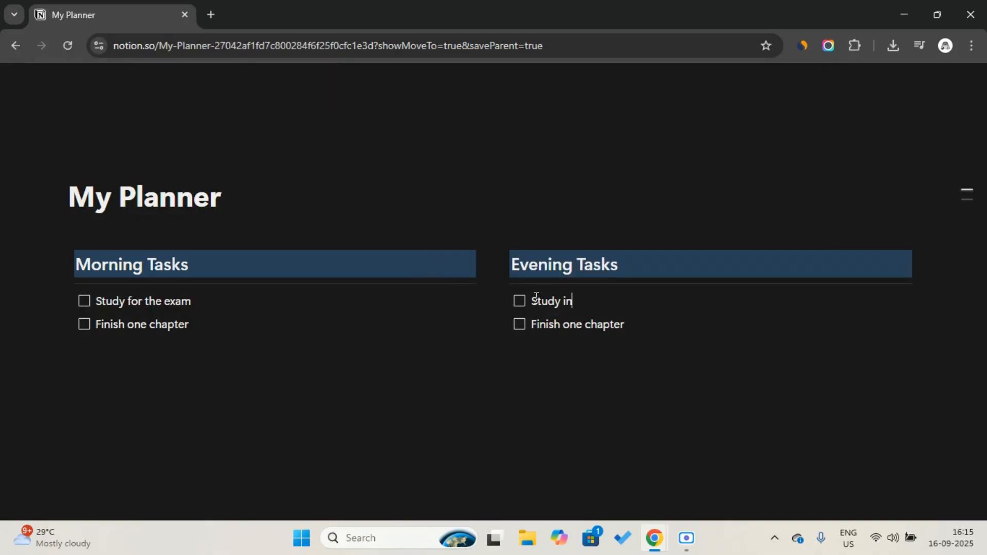
{"action": "triple_click", "coordinate": [539, 324]}
{"action": "key", "text": "BackSpace"}
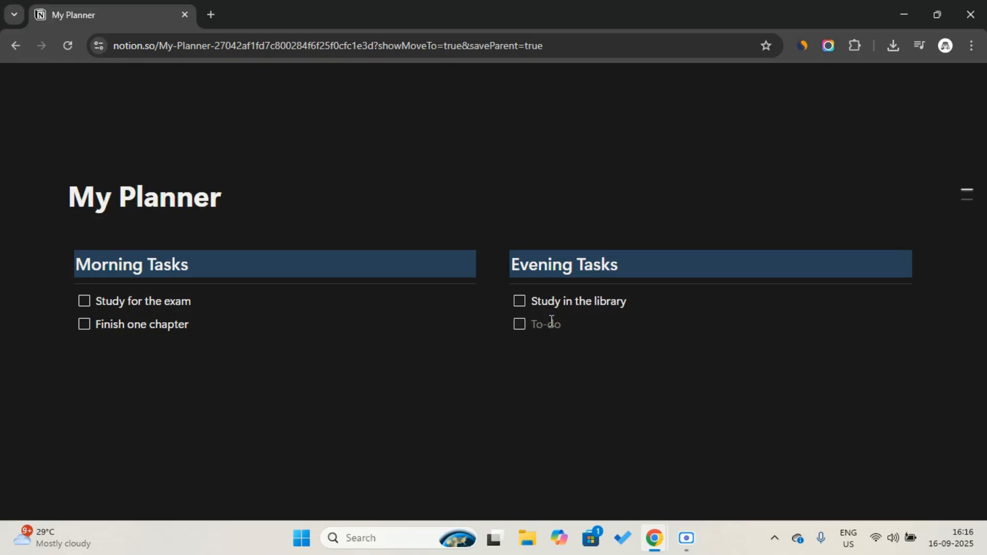
Add a Heading 2 reading "Tasks Manager" below the two columns.
{"action": "left_click", "coordinate": [478, 420]}
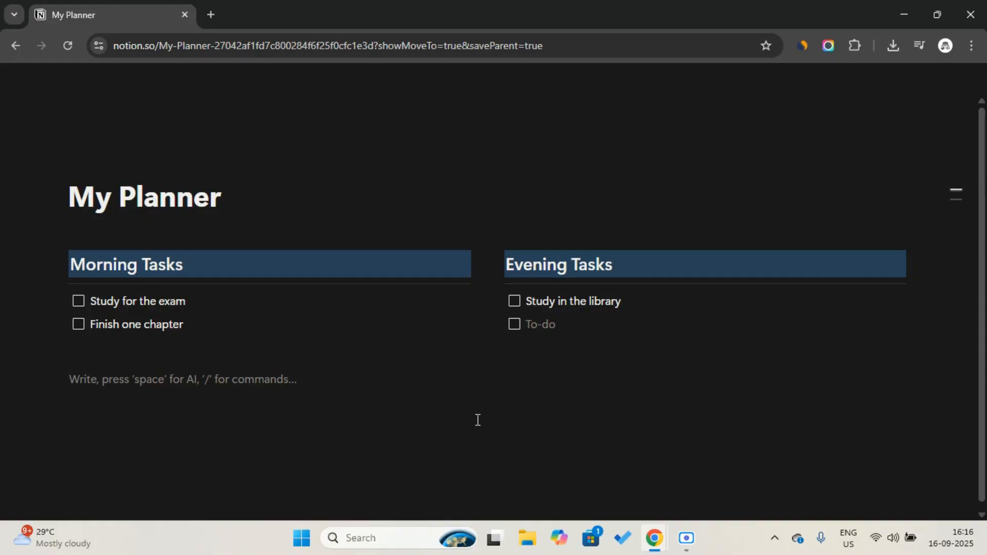
{"action": "type", "text": "/"}
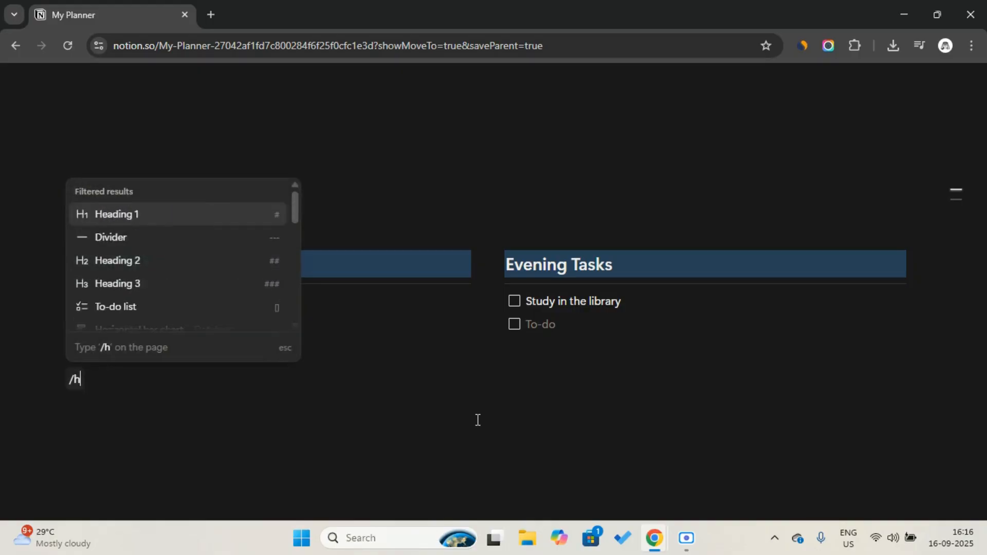
{"action": "type", "text": "h2"}
{"action": "key", "text": "Return"}
{"action": "key", "text": "Caps_Lock"}
{"action": "type", "text": "T"}
{"action": "key", "text": "Caps_Lock"}
{"action": "type", "text": "asks Manager"}
{"action": "key", "text": "Return"}
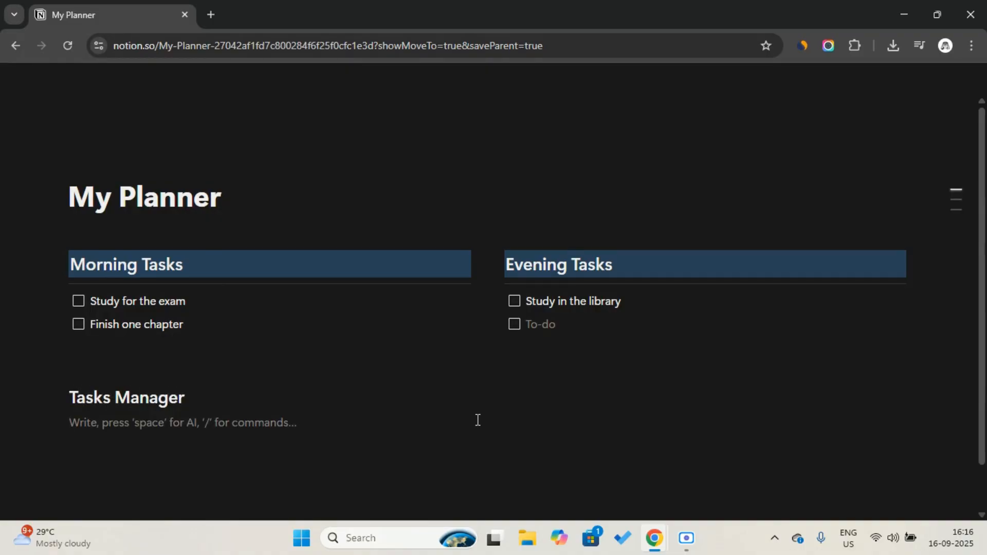
Insert a new empty inline database under the Tasks Manager heading.
{"action": "type", "text": "/"}
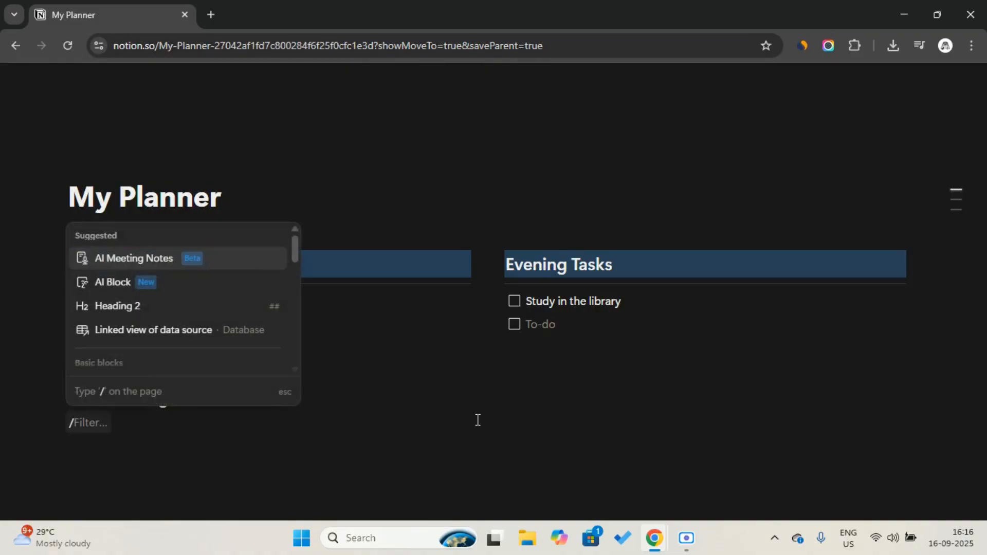
{"action": "type", "text": "inli"}
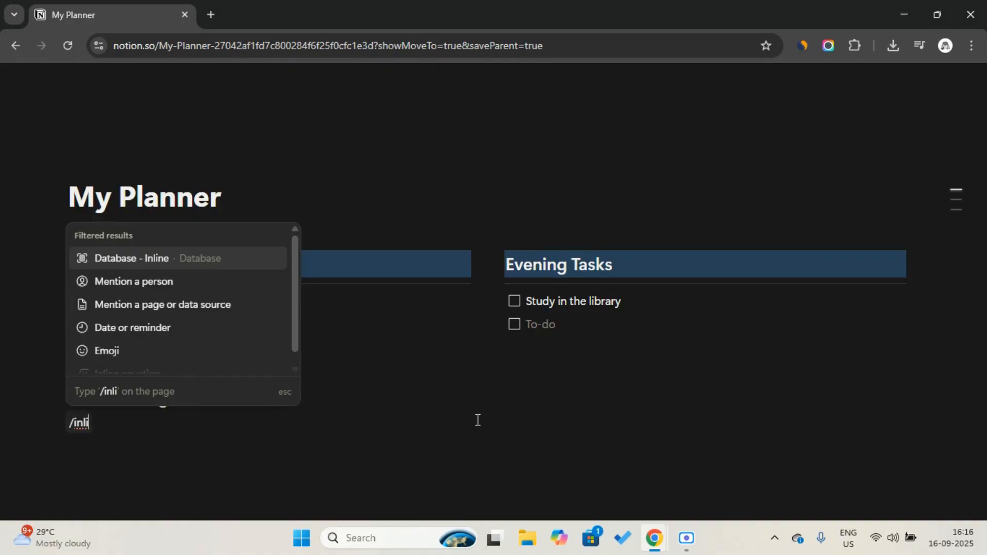
{"action": "key", "text": "Return"}
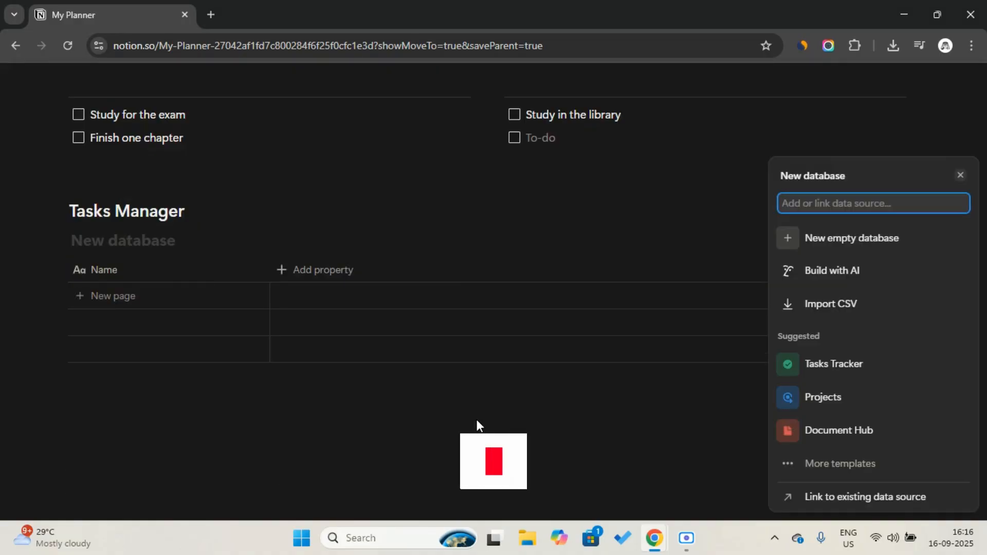
{"action": "left_click", "coordinate": [401, 201]}
Name the inline database "Task" and hide its title.
{"action": "left_click", "coordinate": [138, 240]}
{"action": "key", "text": "Caps_Lock"}
{"action": "type", "text": "T"}
{"action": "key", "text": "Caps_Lock"}
{"action": "type", "text": "ask"}
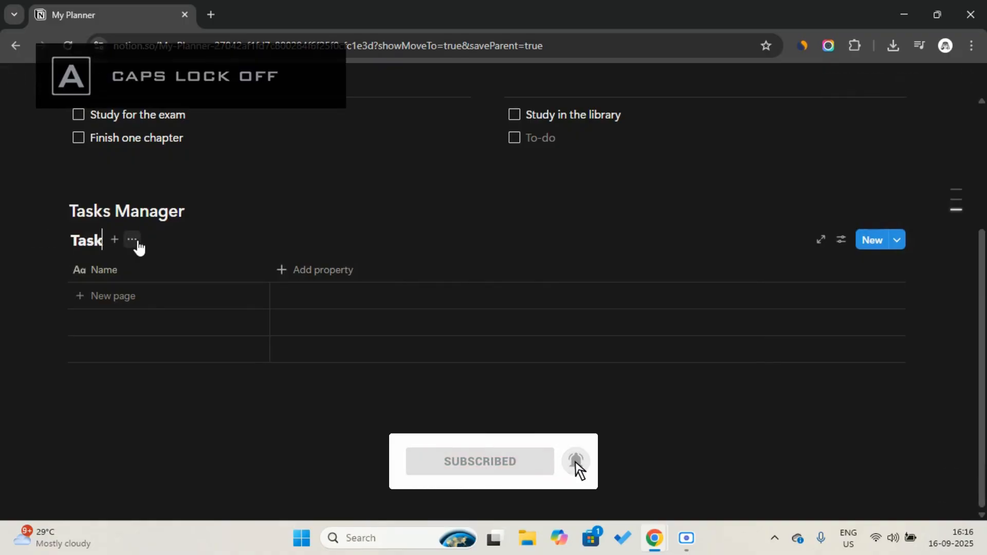
{"action": "left_click", "coordinate": [132, 240]}
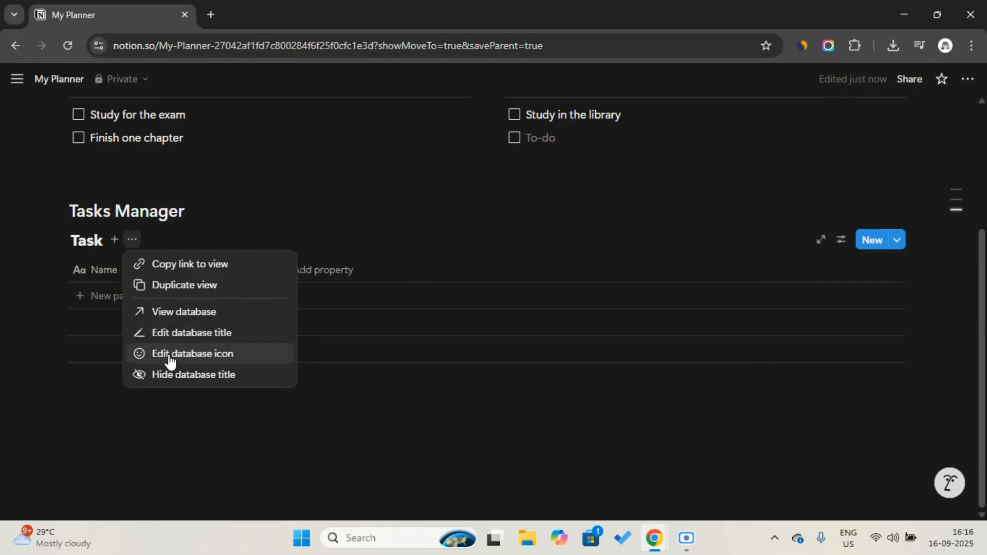
{"action": "left_click", "coordinate": [167, 375]}
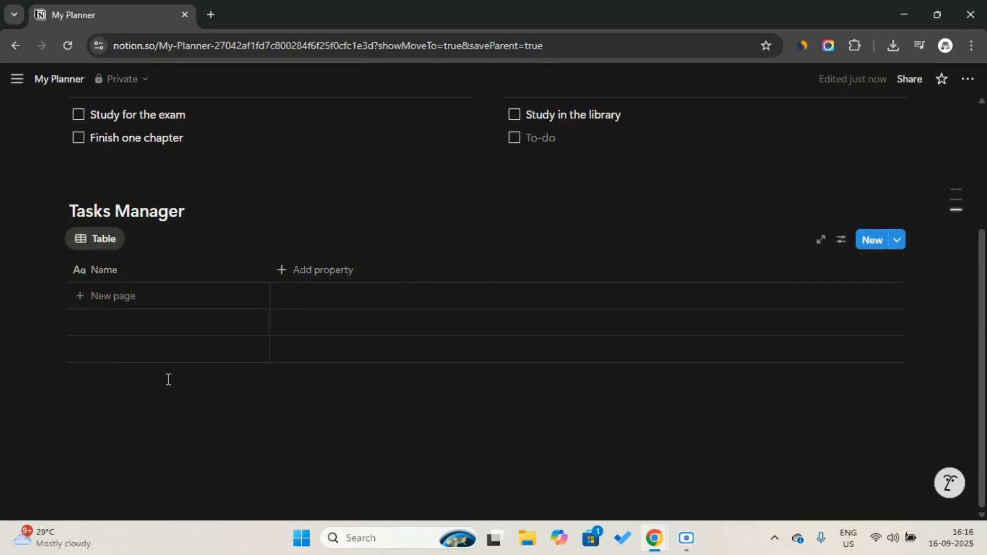
Add the suggested Description, Due Date and Priority properties to the Tasks Manager table.
{"action": "left_click", "coordinate": [339, 278]}
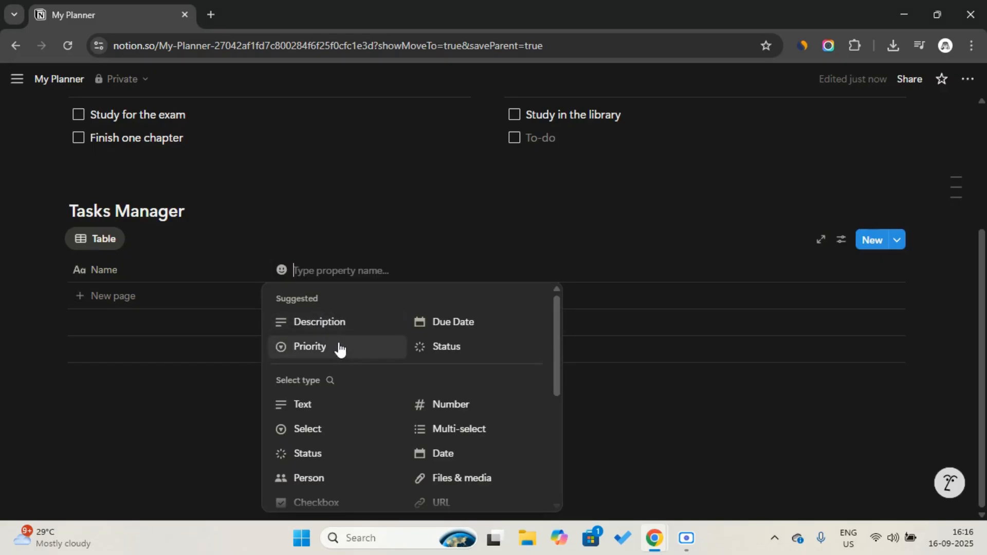
{"action": "left_click", "coordinate": [346, 324]}
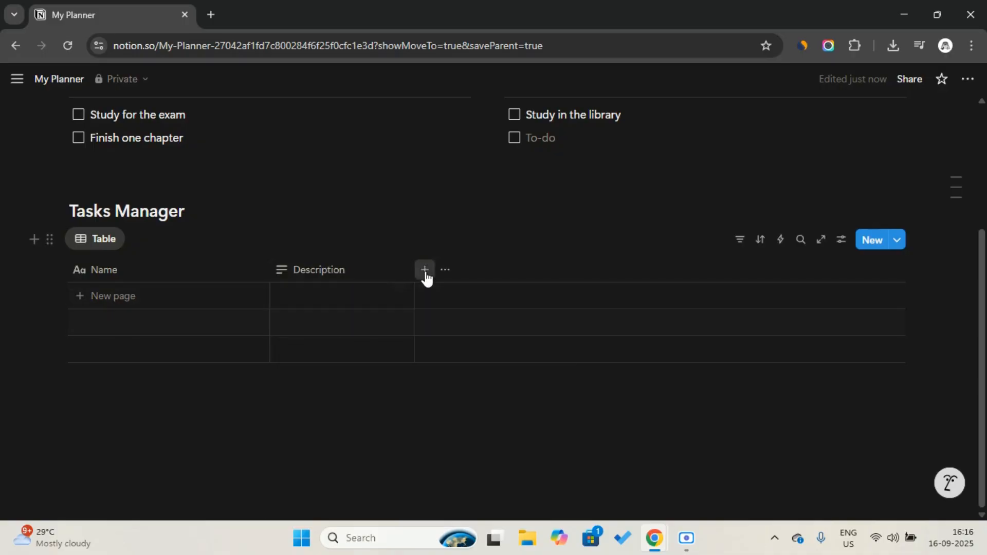
{"action": "left_click", "coordinate": [427, 272]}
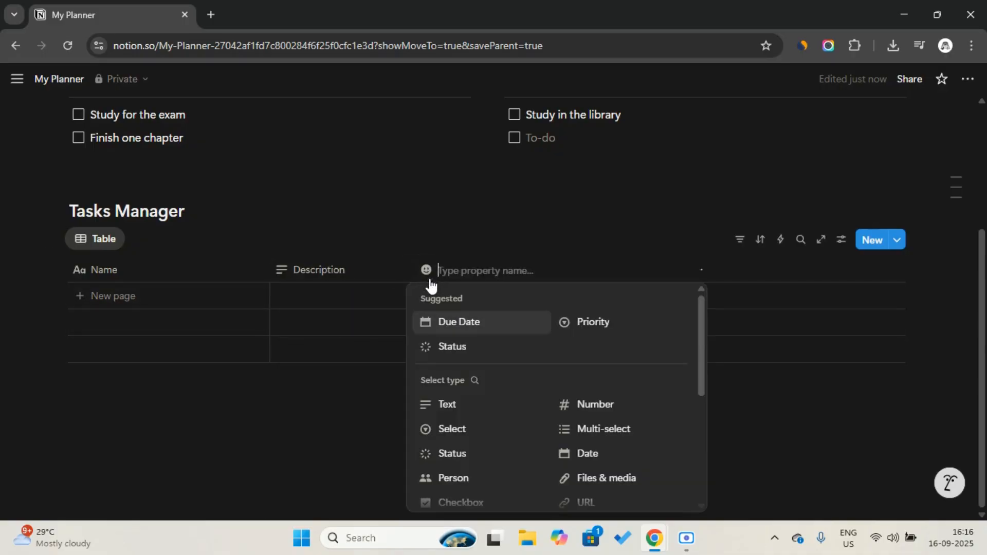
{"action": "left_click", "coordinate": [460, 333]}
{"action": "left_click", "coordinate": [570, 271]}
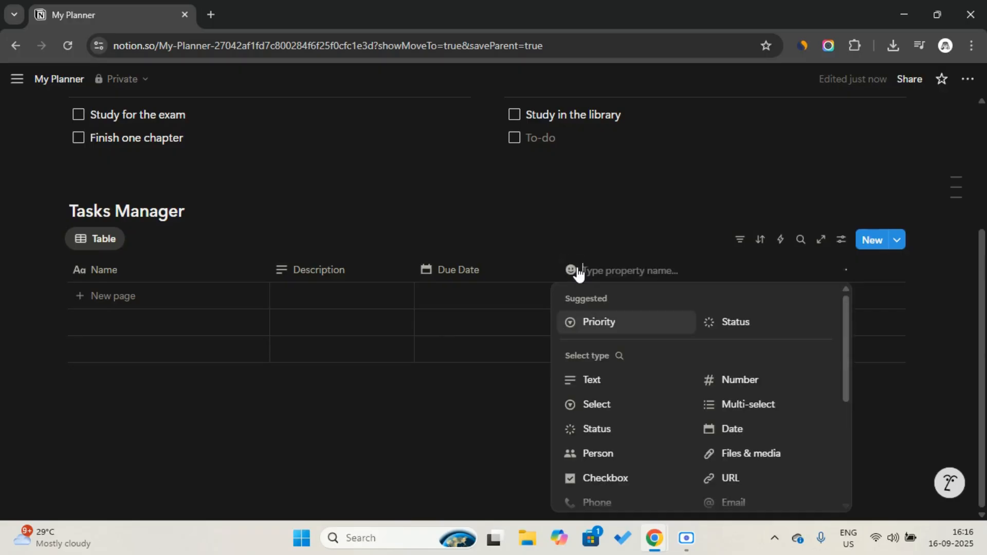
{"action": "left_click", "coordinate": [600, 321]}
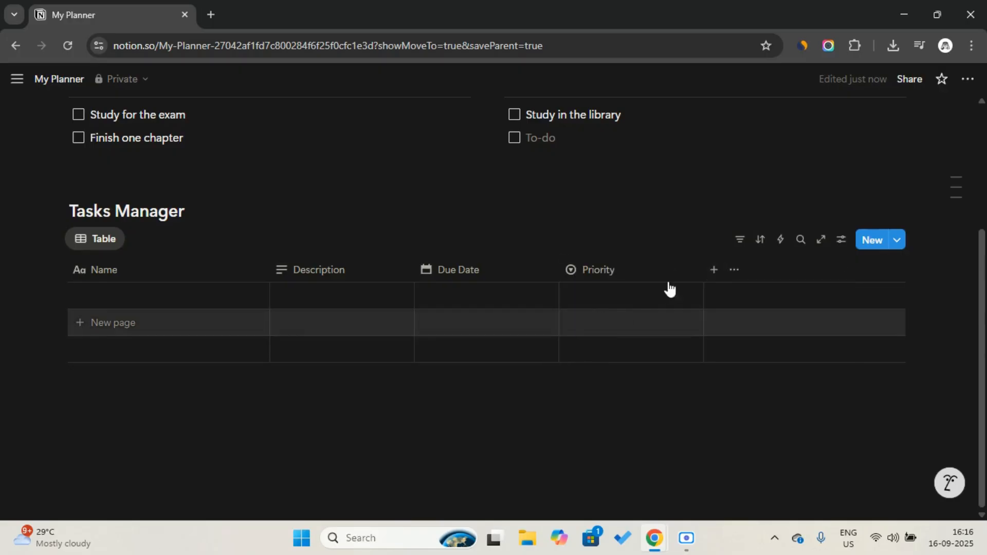
Add a checkbox property named "Complete" after Priority and narrow its column until only the icon fits.
{"action": "left_click", "coordinate": [714, 269]}
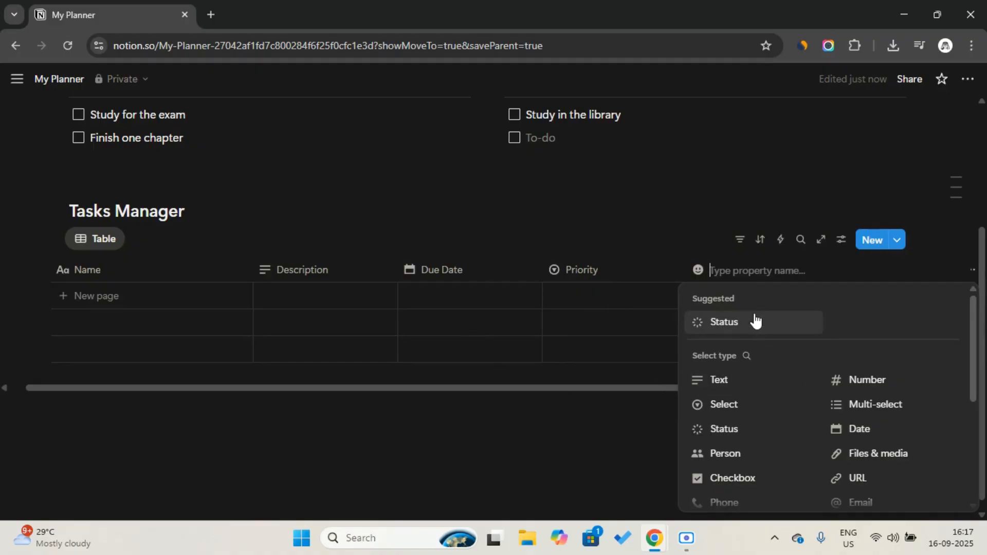
{"action": "scroll", "coordinate": [753, 321], "scroll_direction": "down", "scroll_amount": 2}
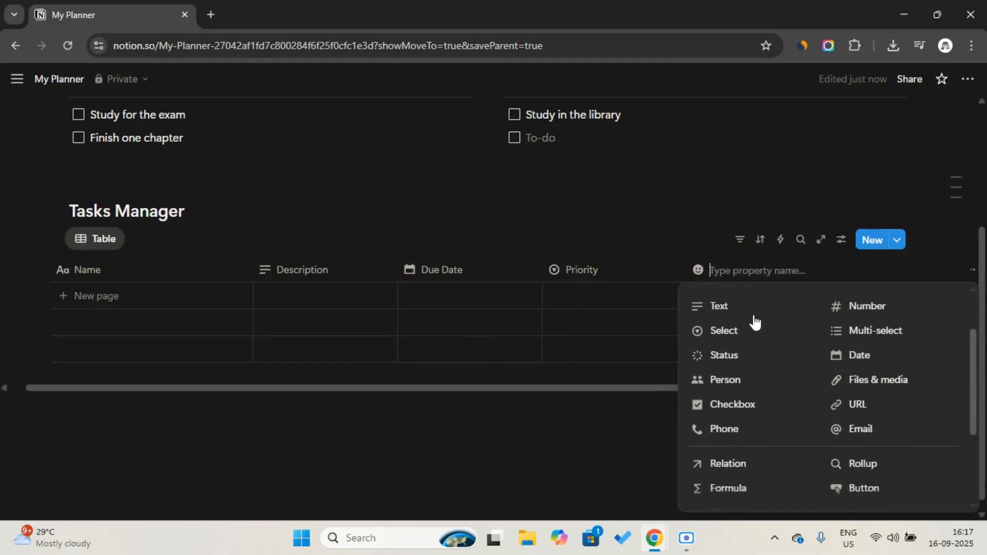
{"action": "left_click", "coordinate": [742, 394]}
{"action": "left_click", "coordinate": [764, 277]}
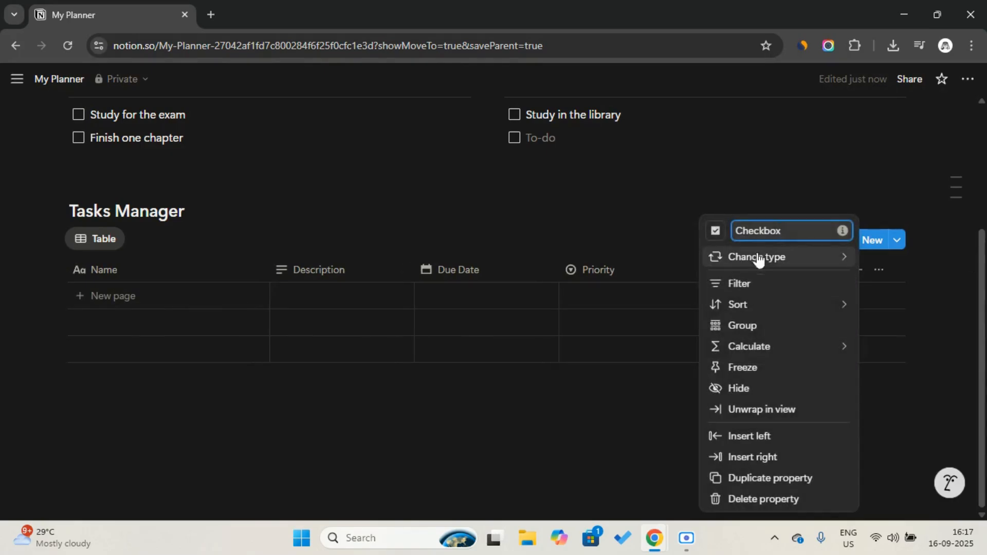
{"action": "double_click", "coordinate": [757, 236]}
{"action": "key", "text": "Caps_Lock"}
{"action": "type", "text": "C"}
{"action": "key", "text": "Caps_Lock"}
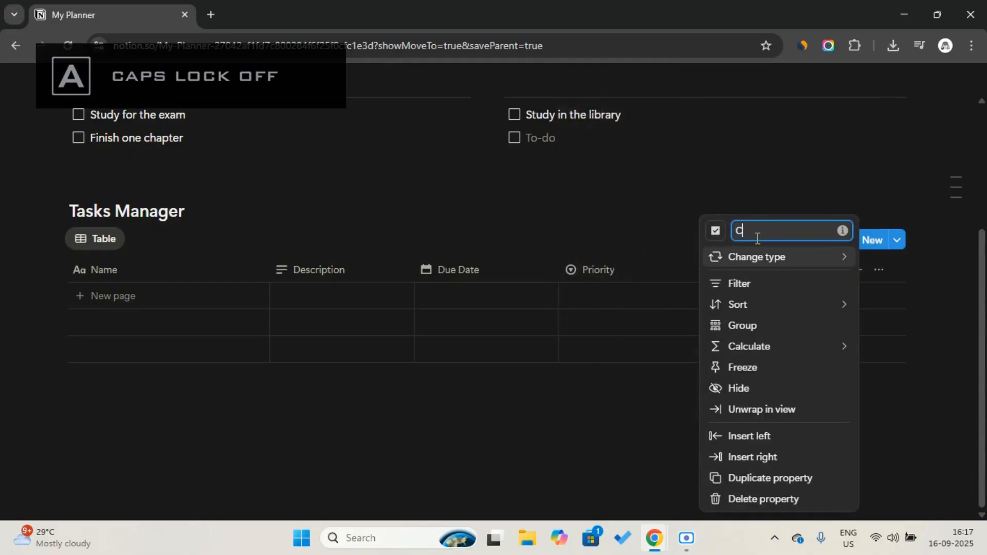
{"action": "type", "text": "omplete"}
{"action": "left_click", "coordinate": [639, 195]}
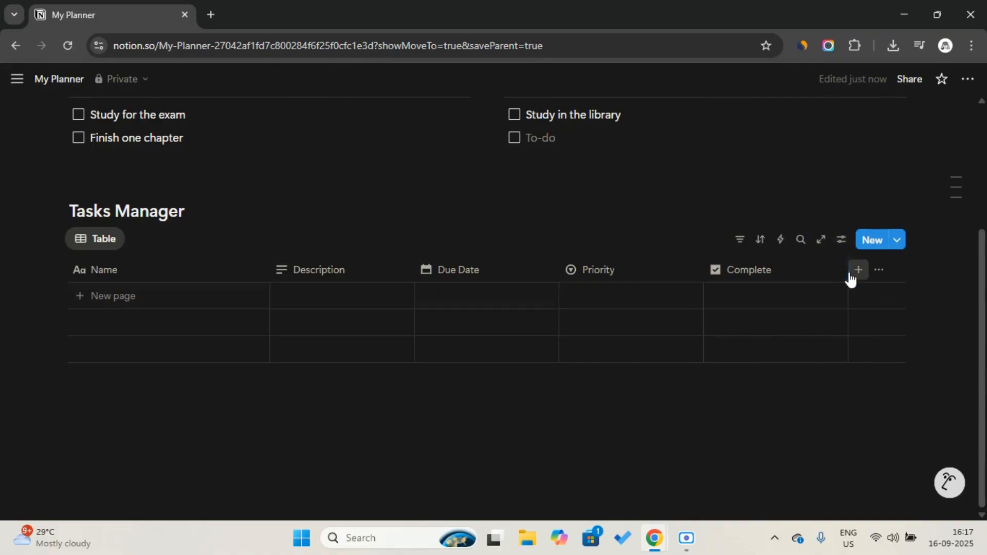
{"action": "left_click_drag", "start_coordinate": [848, 269], "coordinate": [694, 255]}
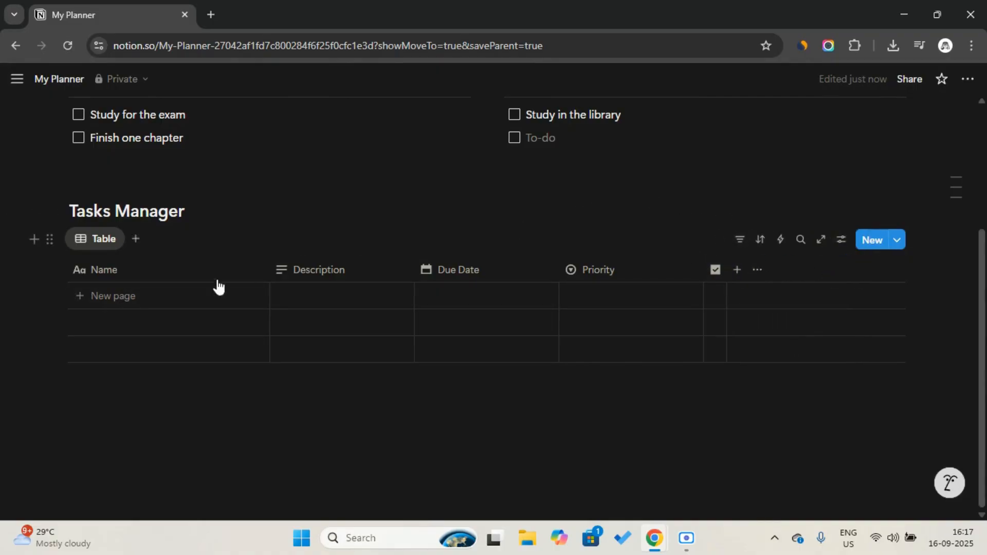
Add a task named "Study for the exam" to the Tasks Manager table.
{"action": "left_click", "coordinate": [134, 296]}
{"action": "key", "text": "Caps_Lock"}
{"action": "key", "text": "Caps_Lock"}
{"action": "type", "text": "Stud"}
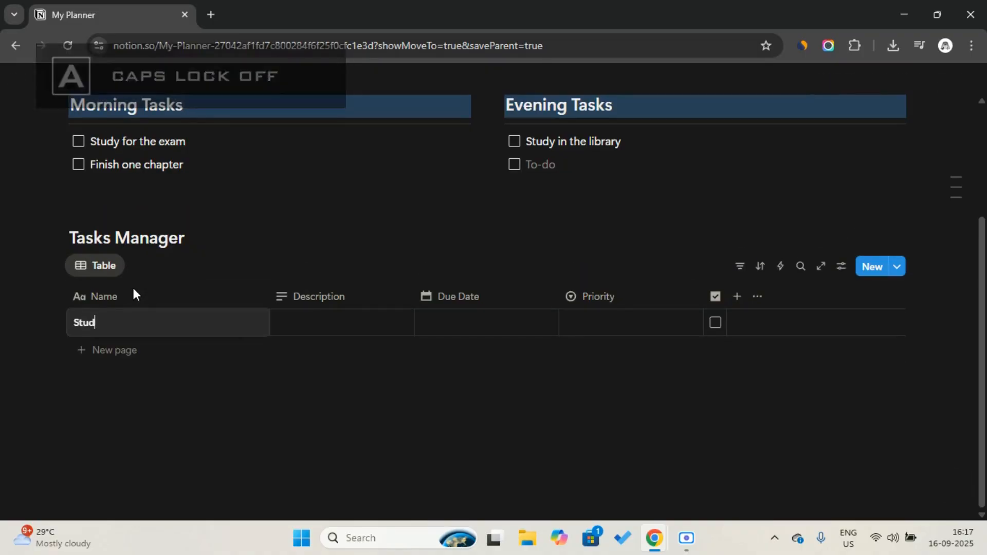
{"action": "type", "text": "y for the exam"}
{"action": "key", "text": "Escape"}
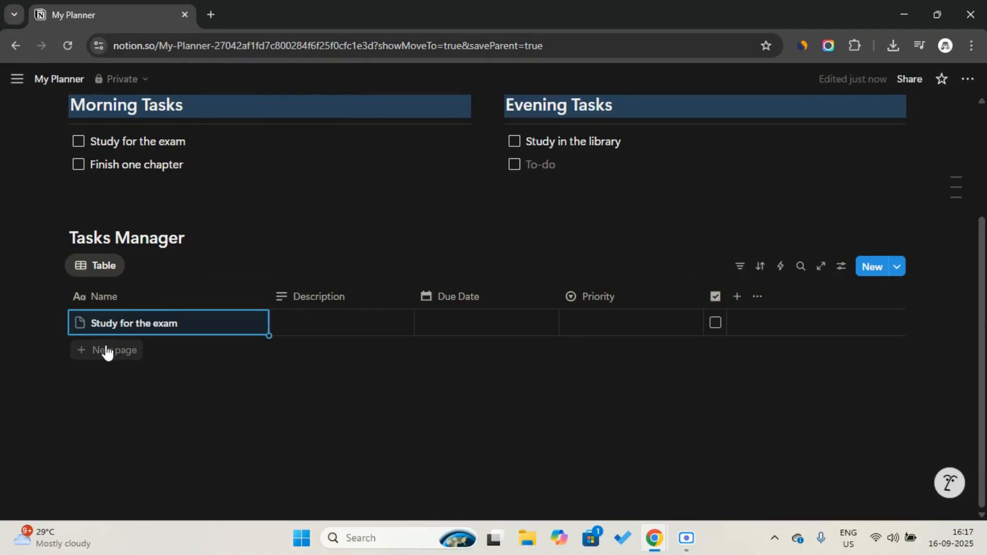
Add a second task named "Finish one chapter" to the table.
{"action": "left_click", "coordinate": [106, 348]}
{"action": "key", "text": "Caps_Lock"}
{"action": "type", "text": "F"}
{"action": "key", "text": "Caps_Lock"}
{"action": "type", "text": "inish one chapter"}
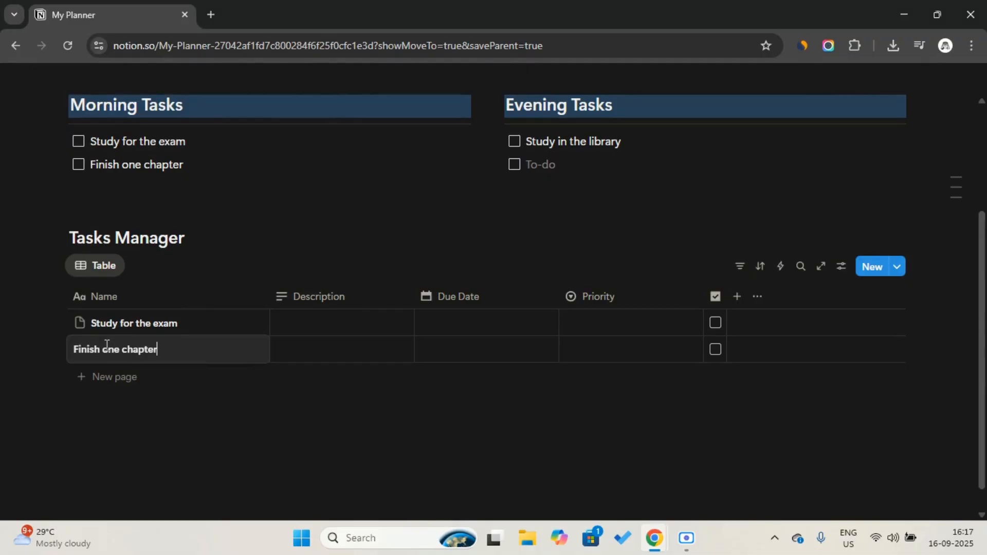
{"action": "key", "text": "Escape"}
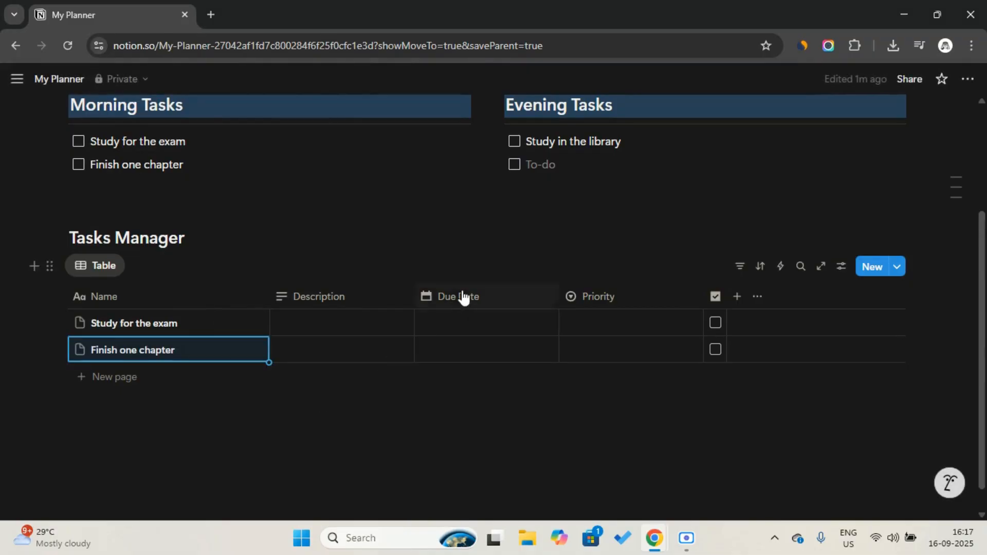
Set the due date of both tasks to September 16, 2025.
{"action": "left_click", "coordinate": [456, 323]}
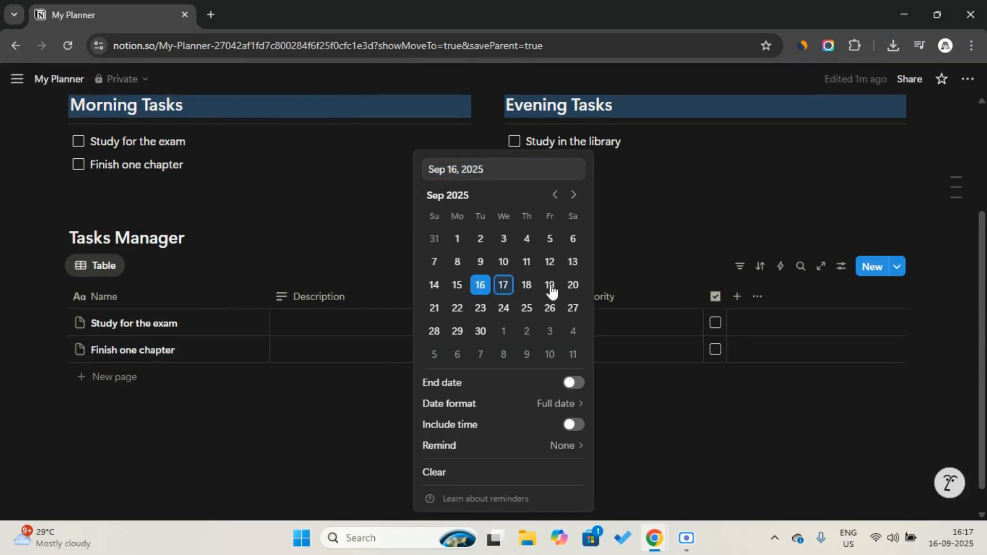
{"action": "left_click", "coordinate": [622, 297]}
{"action": "left_click", "coordinate": [491, 355]}
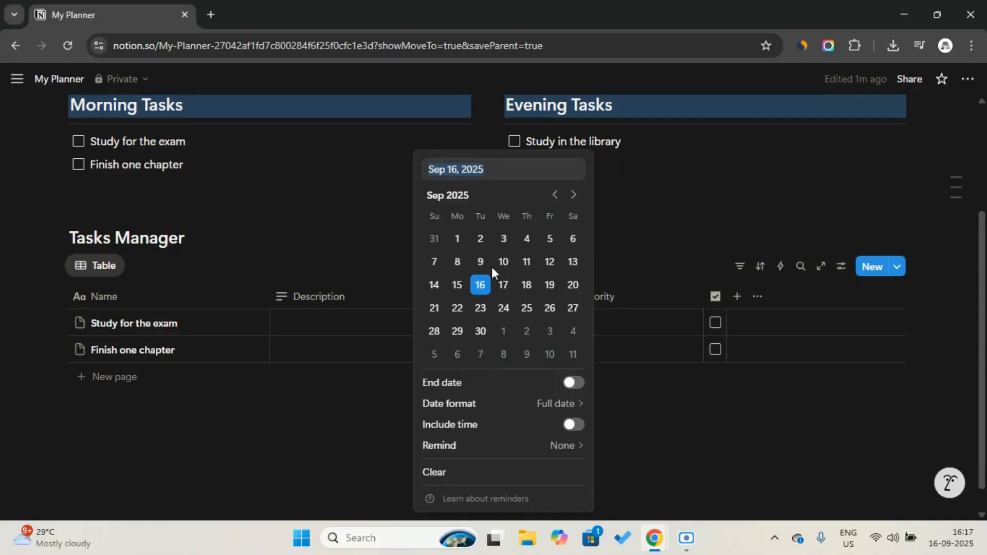
{"action": "left_click", "coordinate": [480, 284]}
{"action": "left_click", "coordinate": [659, 263]}
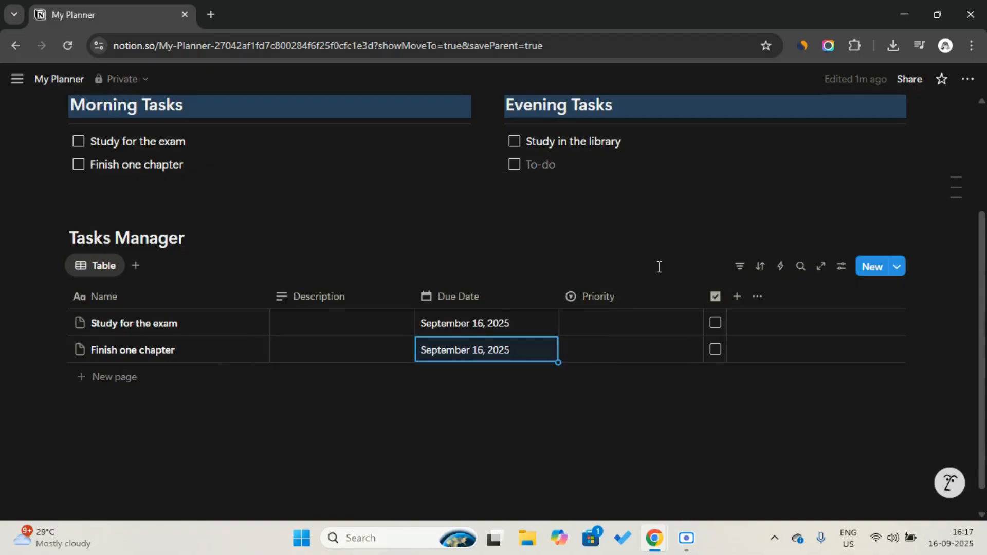
{"action": "left_click", "coordinate": [625, 324]}
{"action": "key", "text": "Caps_Lock"}
{"action": "key", "text": "Caps_Lock"}
{"action": "key", "text": "Escape"}
Create the options High, Medium and Low for the Priority property.
{"action": "left_click", "coordinate": [609, 298]}
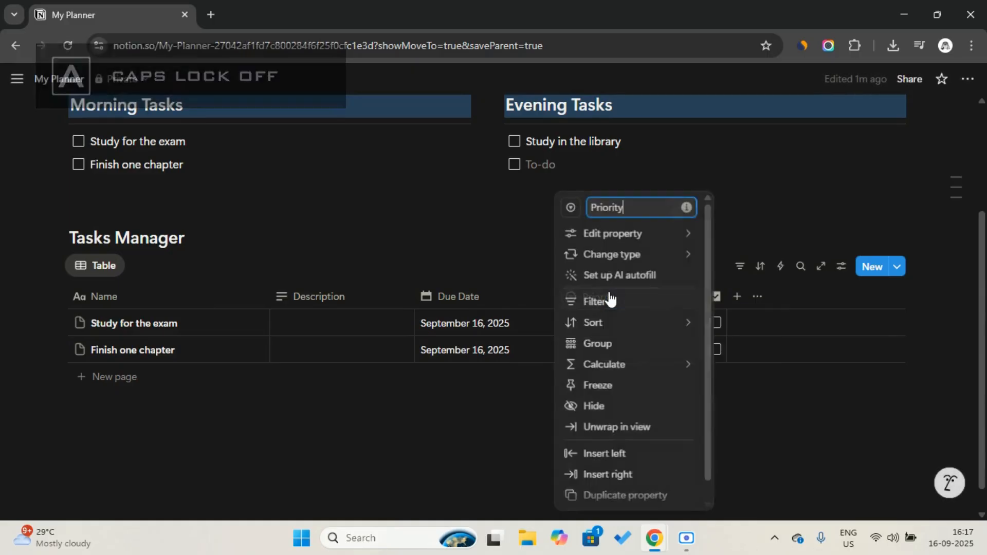
{"action": "mouse_move", "coordinate": [624, 254]}
{"action": "mouse_move", "coordinate": [632, 237]}
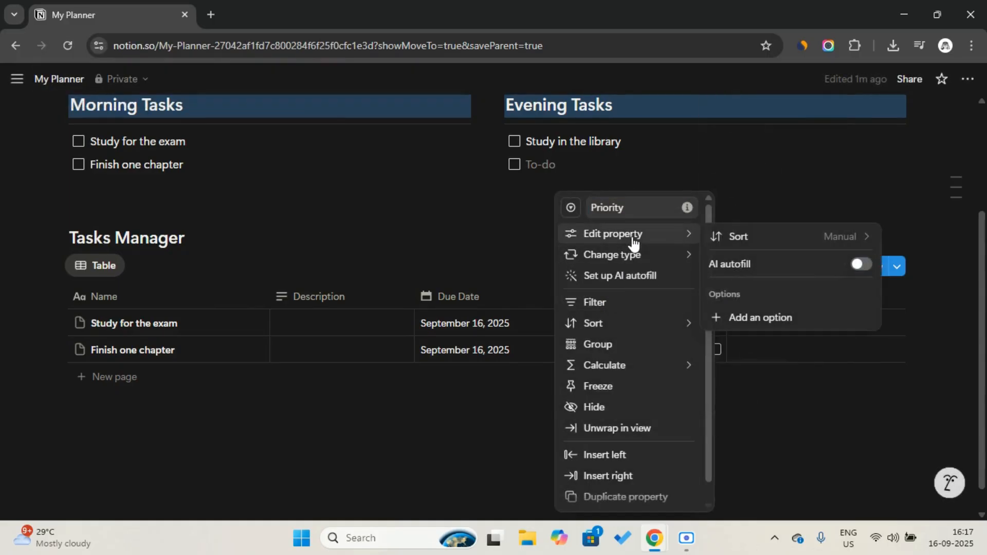
{"action": "left_click", "coordinate": [757, 309]}
{"action": "key", "text": "Caps_Lock"}
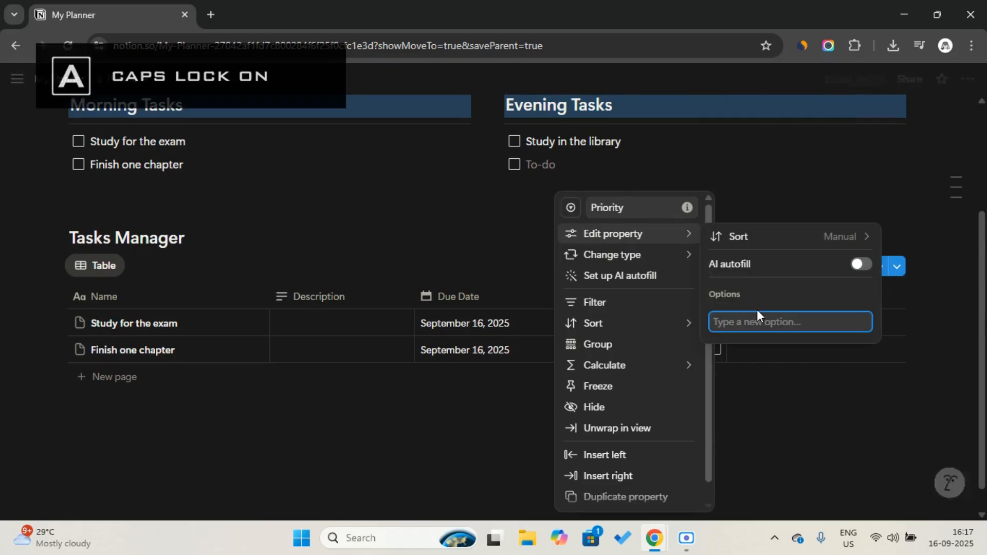
{"action": "type", "text": "H"}
{"action": "key", "text": "Caps_Lock"}
{"action": "type", "text": "igh"}
{"action": "key", "text": "Return"}
{"action": "type", "text": "Medium"}
{"action": "key", "text": "Return"}
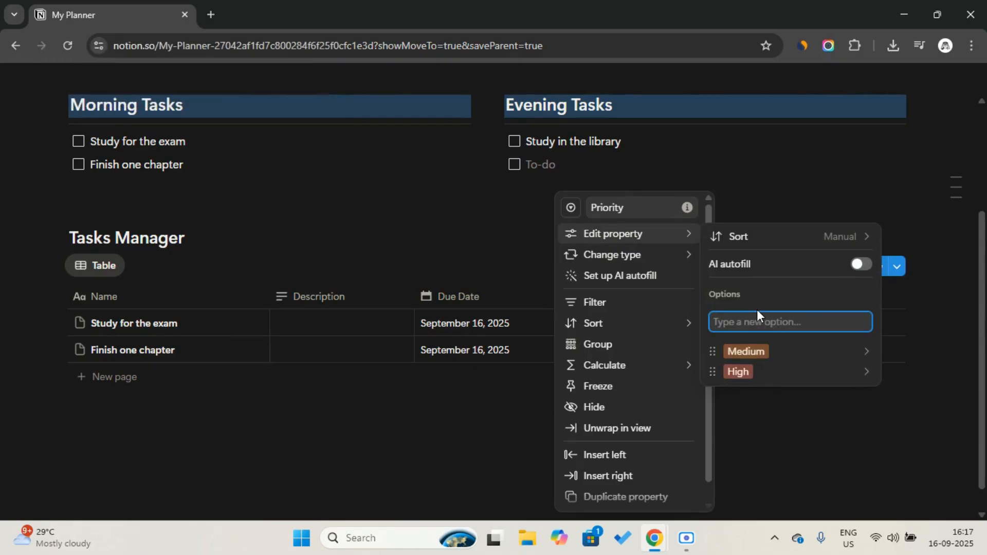
{"action": "type", "text": "Low"}
{"action": "key", "text": "Return"}
{"action": "left_click", "coordinate": [467, 221]}
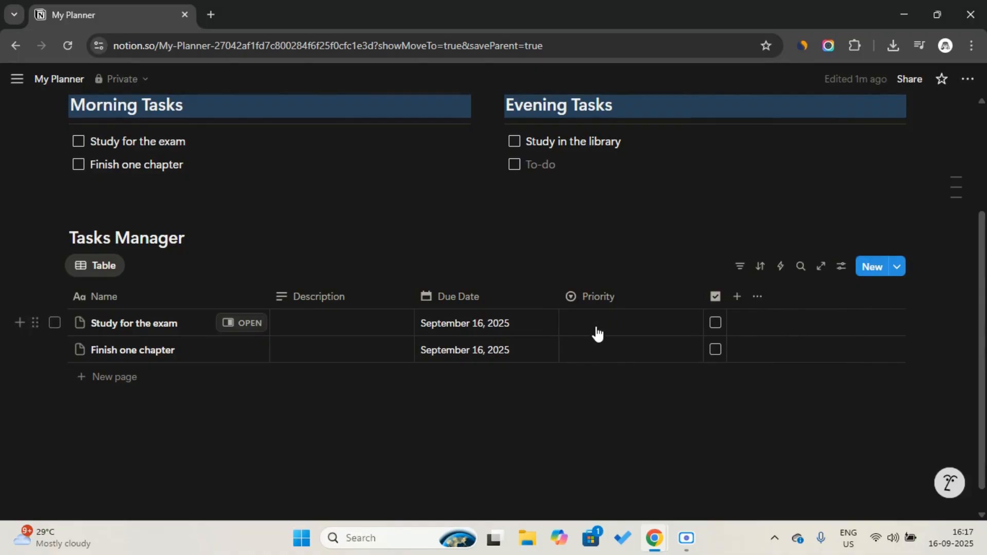
Set the priority of both "Study for the exam" and "Finish one chapter" to High.
{"action": "left_click", "coordinate": [596, 334]}
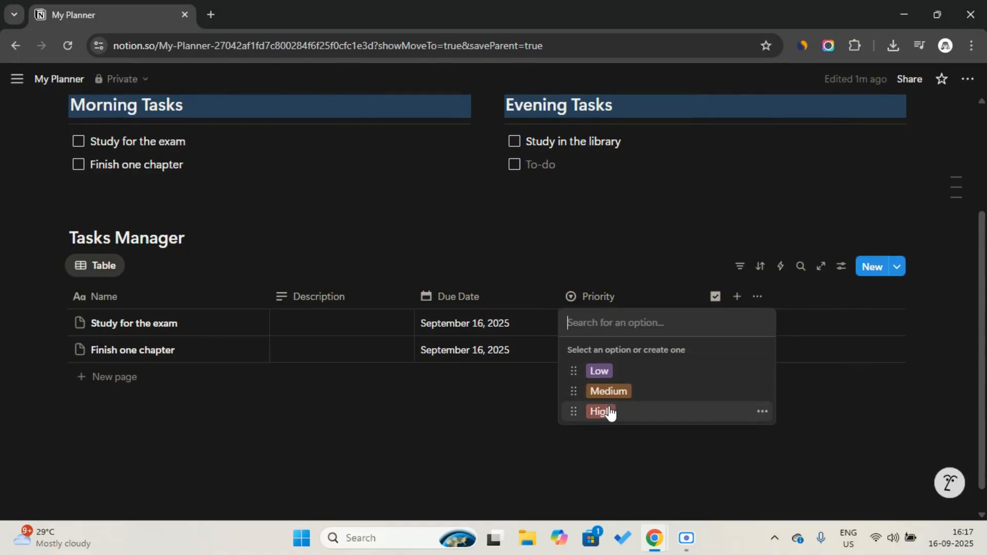
{"action": "left_click", "coordinate": [608, 411]}
{"action": "left_click", "coordinate": [617, 354]}
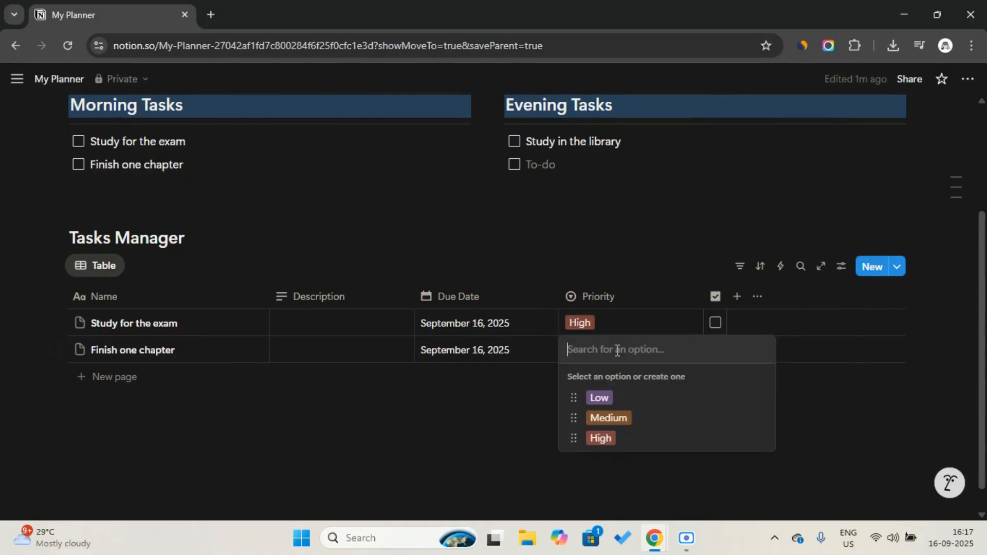
{"action": "left_click", "coordinate": [600, 439]}
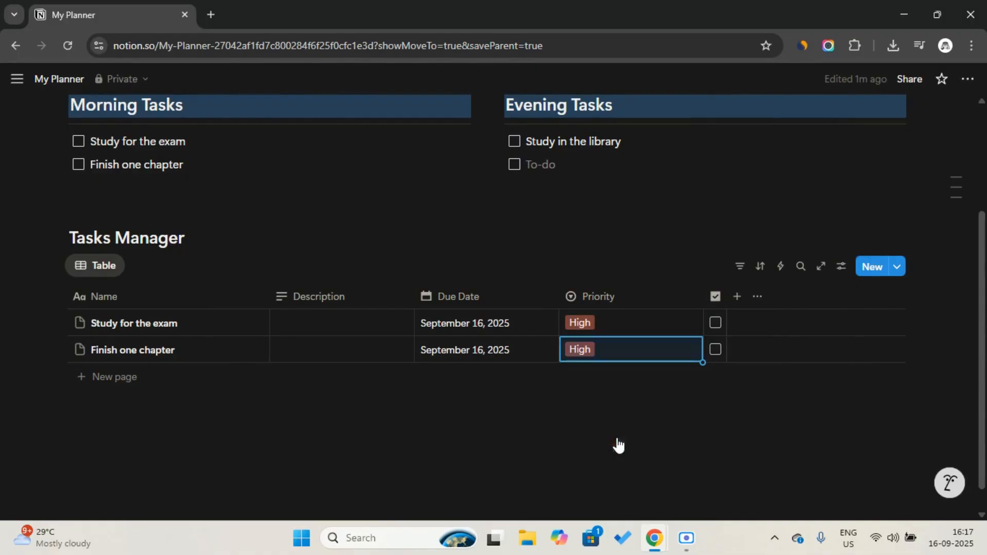
Sort the Tasks Manager table by Complete in ascending order and tick "Study for the exam" as complete.
{"action": "left_click", "coordinate": [761, 267]}
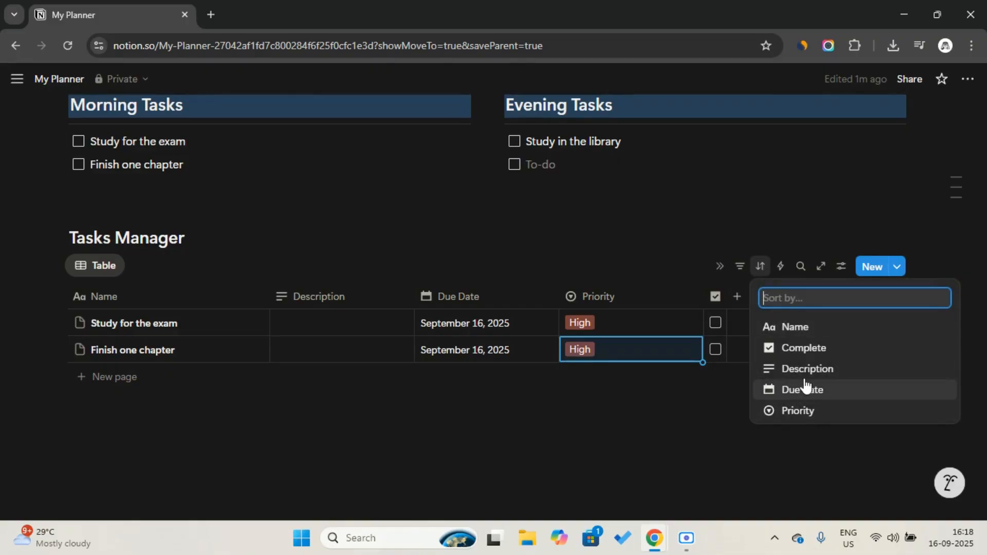
{"action": "left_click", "coordinate": [806, 350]}
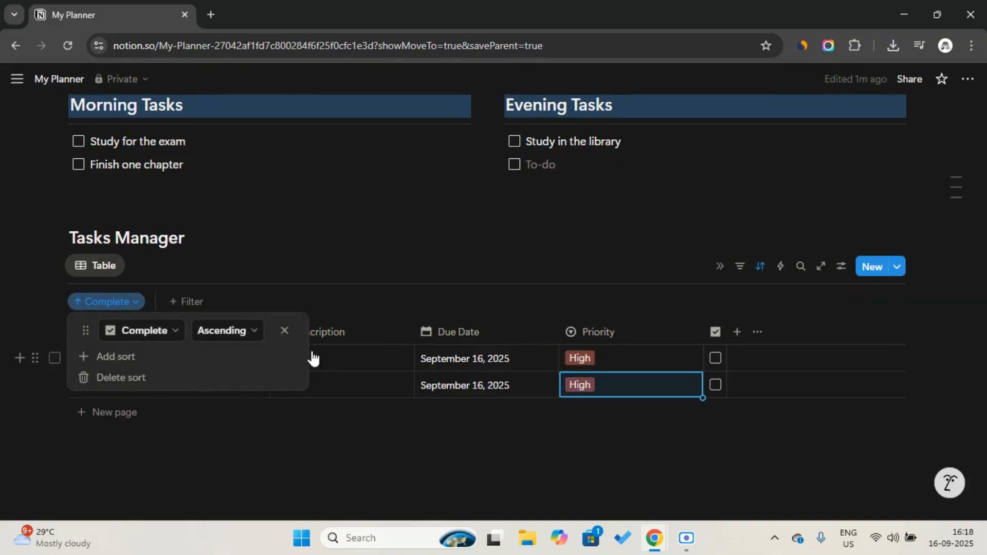
{"action": "left_click", "coordinate": [741, 273]}
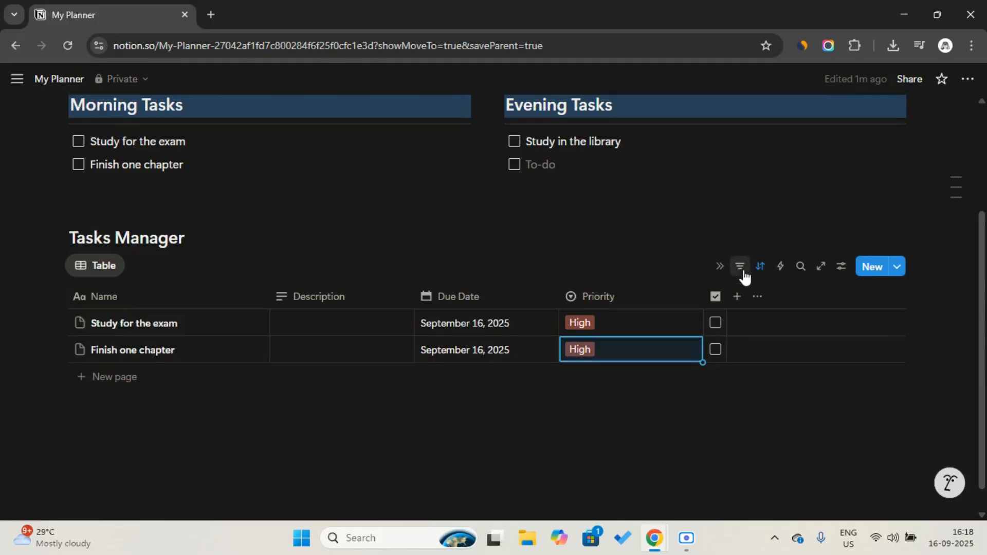
{"action": "left_click", "coordinate": [716, 324]}
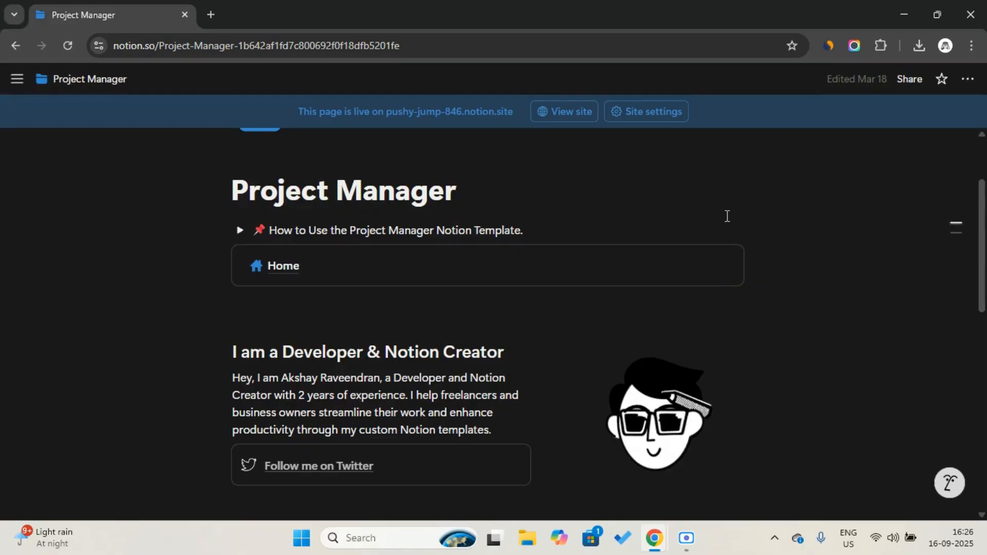
Open the Project Hub through the Project Manager template's Home page and look through its Projects and Tasks sections.
{"action": "mouse_move", "coordinate": [555, 276]}
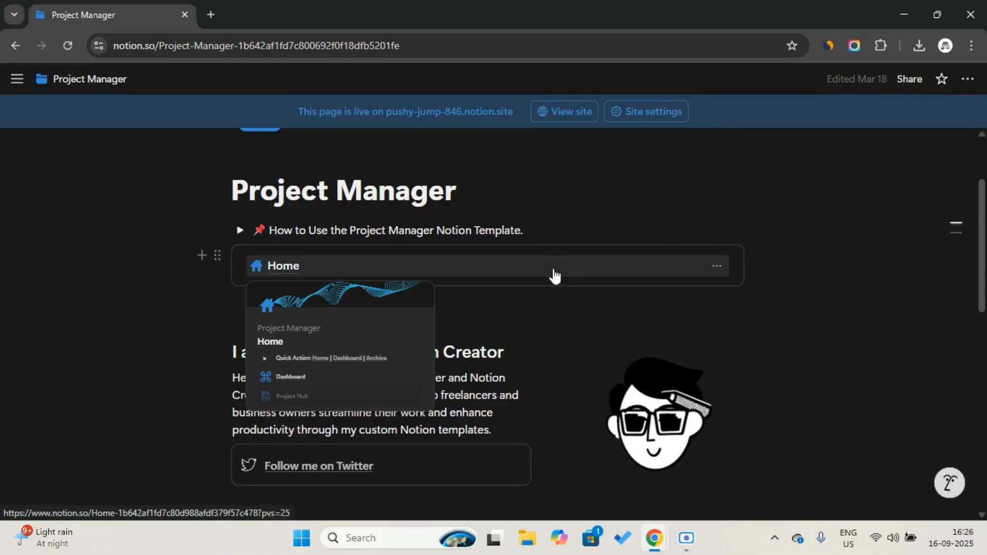
{"action": "left_click", "coordinate": [554, 276]}
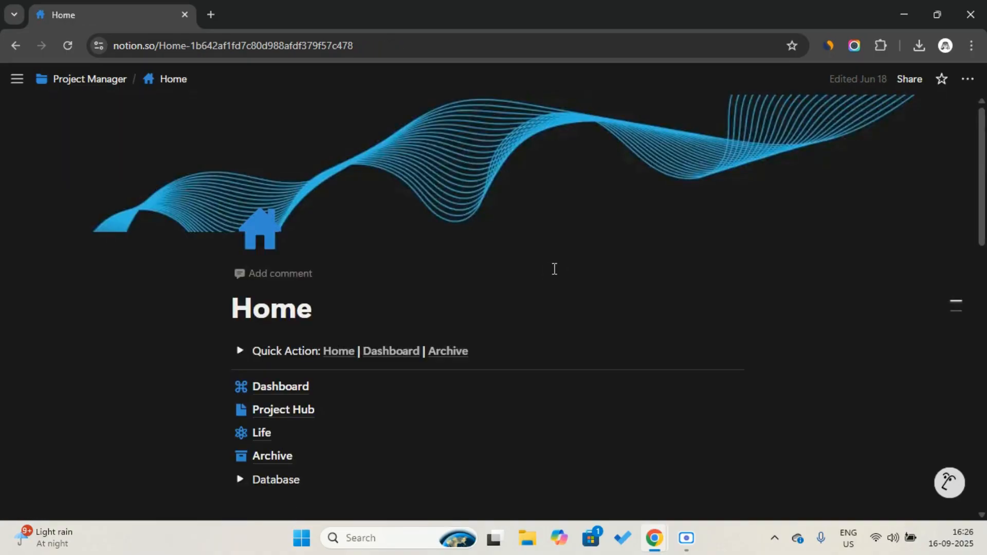
{"action": "scroll", "coordinate": [554, 269], "scroll_direction": "down", "scroll_amount": 2}
{"action": "mouse_move", "coordinate": [388, 342]}
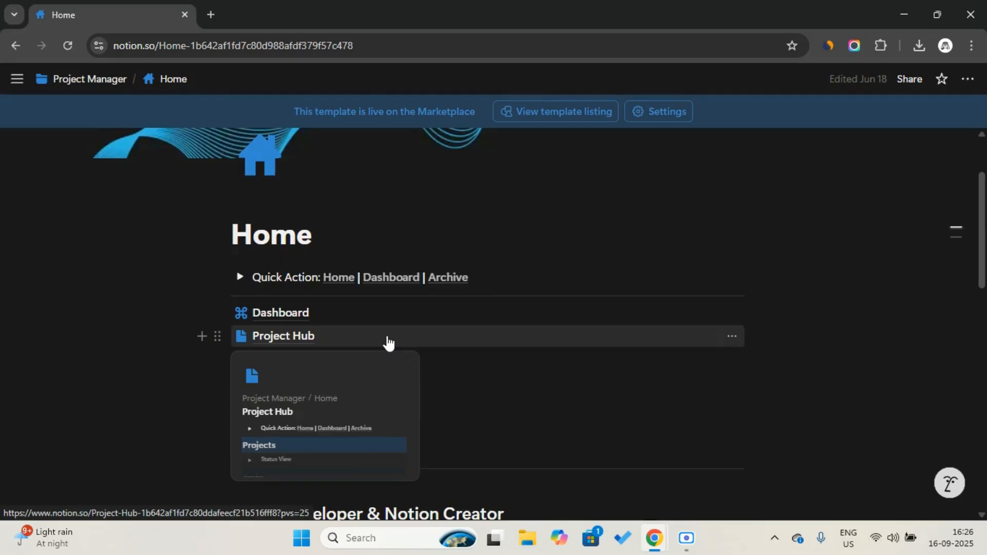
{"action": "left_click", "coordinate": [388, 342]}
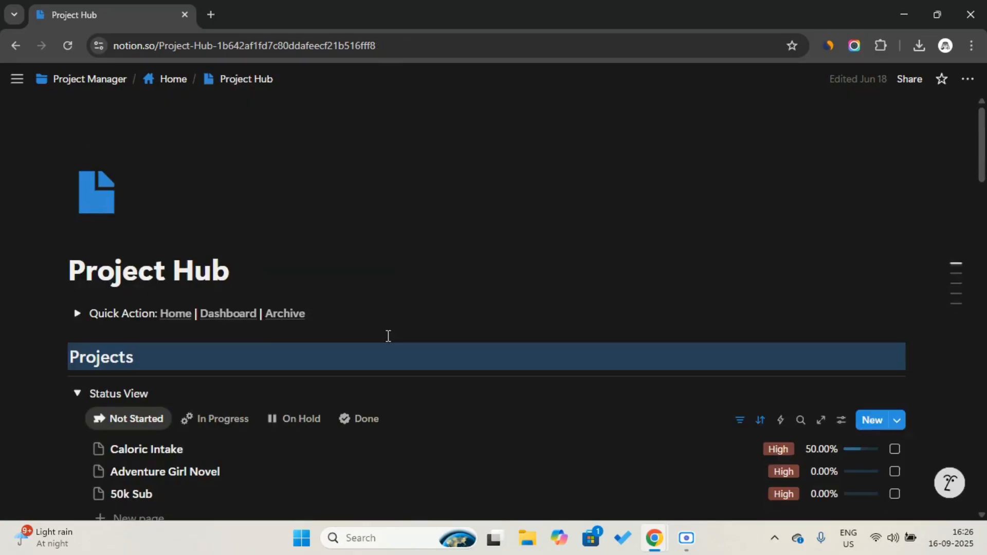
{"action": "scroll", "coordinate": [388, 339], "scroll_direction": "down", "scroll_amount": 3}
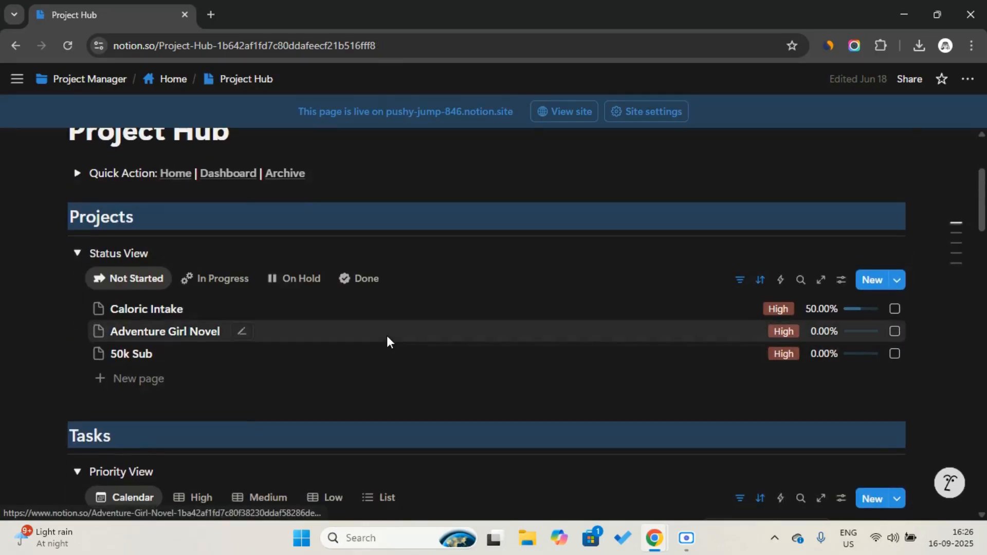
Add a new project to the Not Started view and title it "Getting good marks on this sem".
{"action": "left_click", "coordinate": [134, 380]}
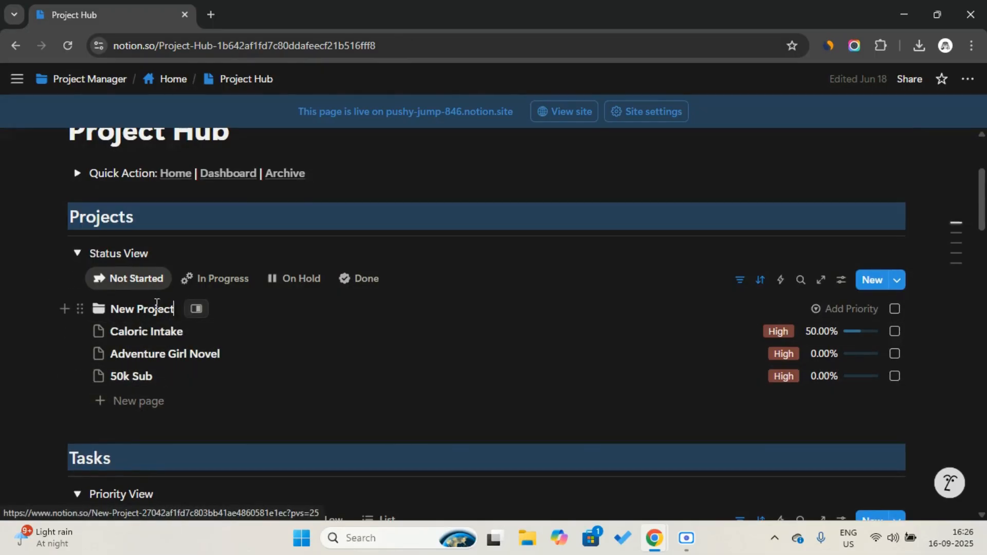
{"action": "left_click", "coordinate": [198, 314]}
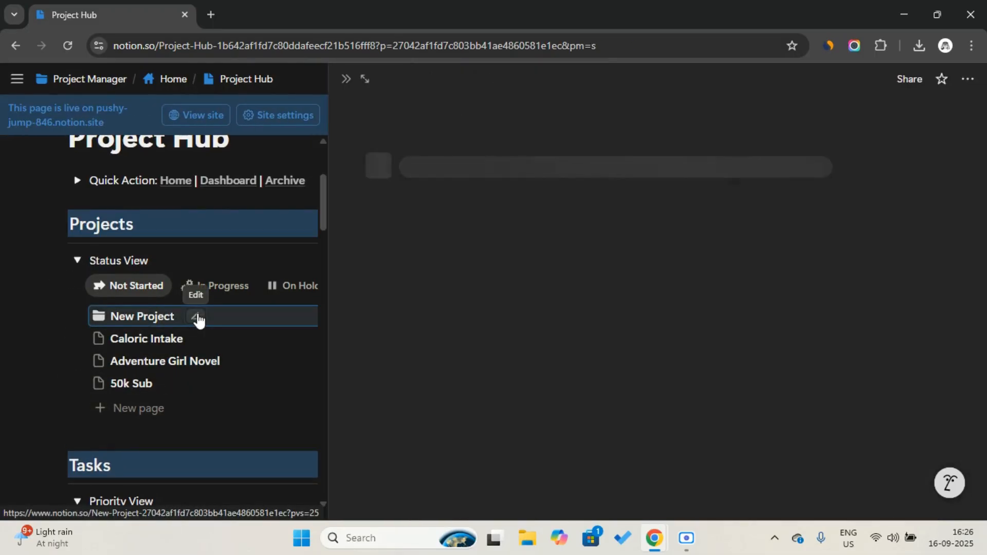
{"action": "triple_click", "coordinate": [453, 199]}
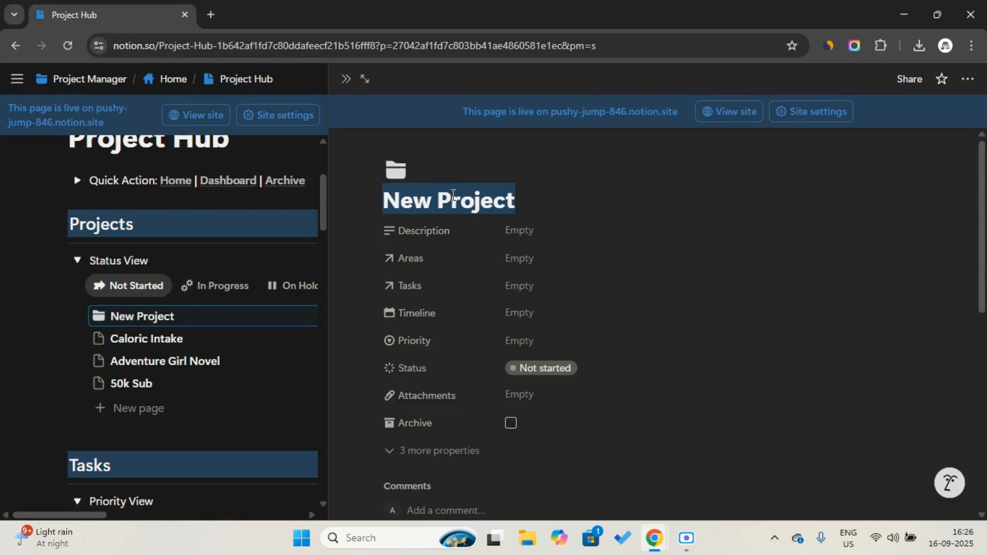
{"action": "key", "text": "Caps_Lock"}
{"action": "type", "text": "G"}
{"action": "key", "text": "Caps_Lock"}
{"action": "type", "text": "etti"}
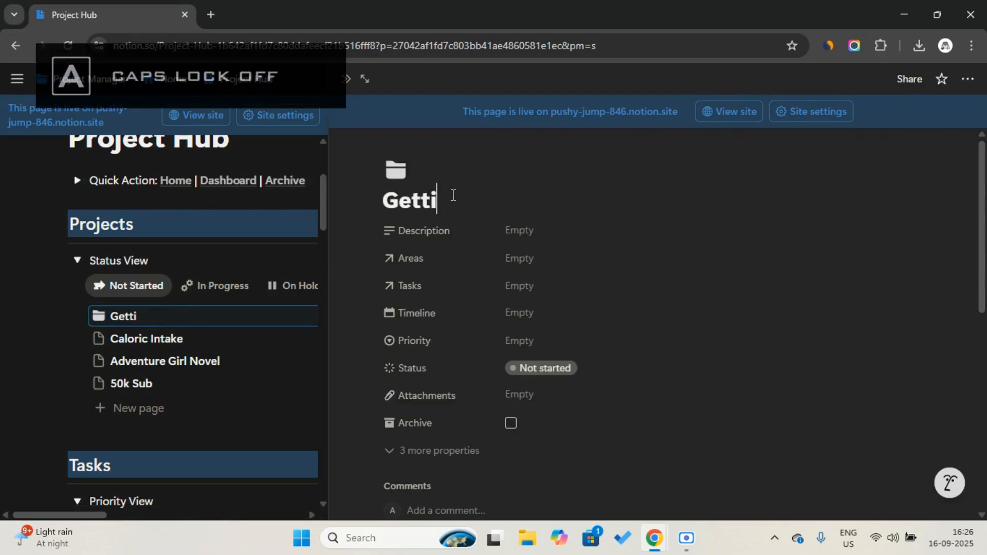
{"action": "type", "text": "ng good marks "}
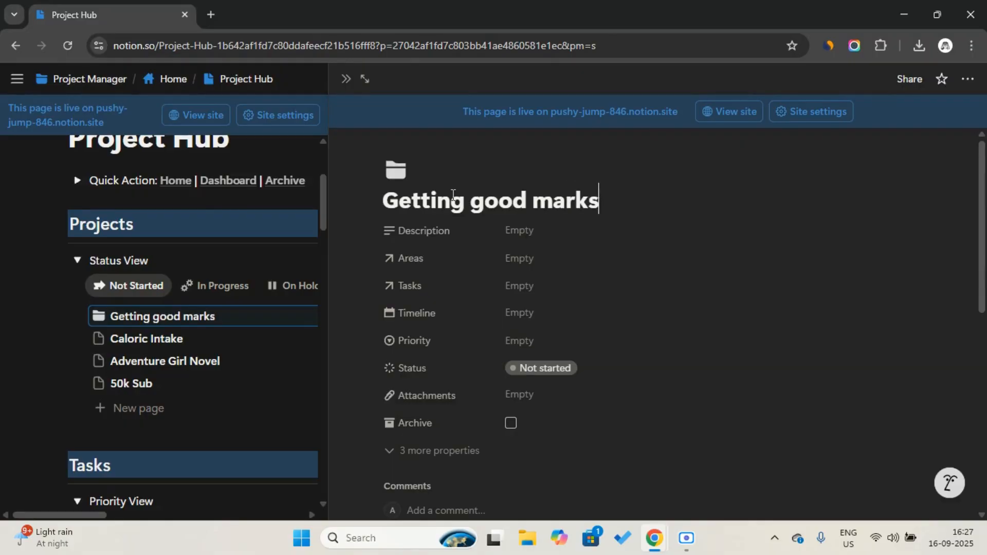
{"action": "type", "text": "on this sem"}
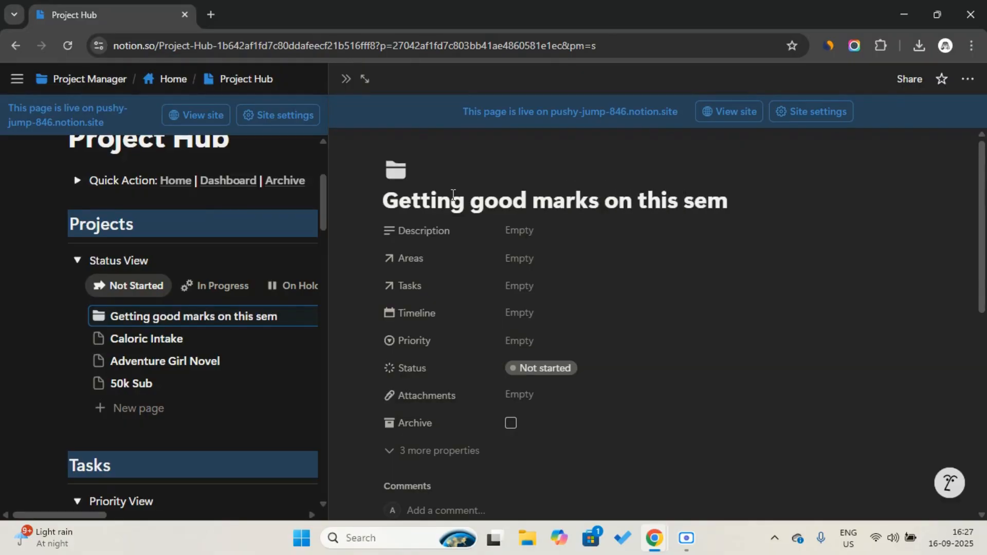
Create a new area named "Study" and link it to the project's Areas property.
{"action": "left_click", "coordinate": [539, 261]}
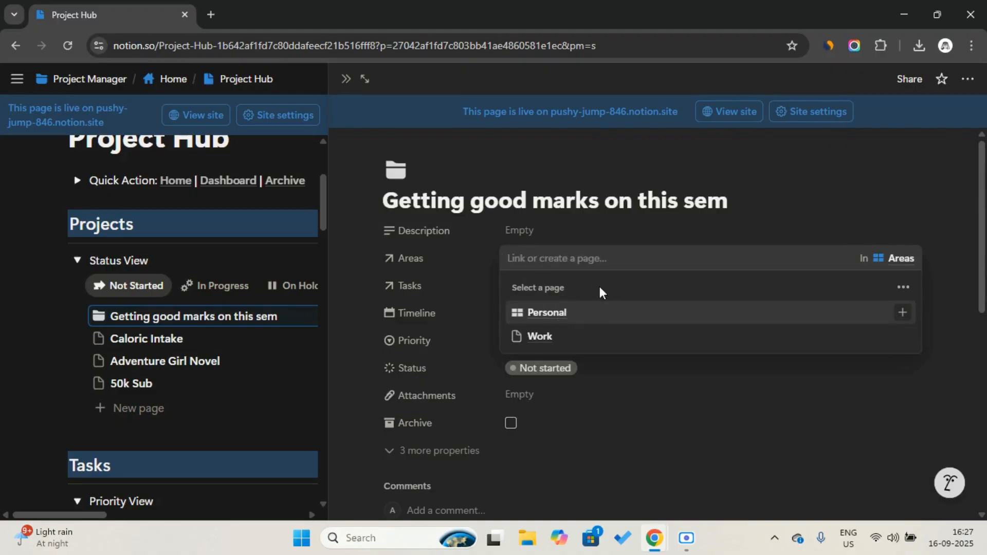
{"action": "key", "text": "Caps_Lock"}
{"action": "type", "text": "S"}
{"action": "key", "text": "Caps_Lock"}
{"action": "type", "text": "tud"}
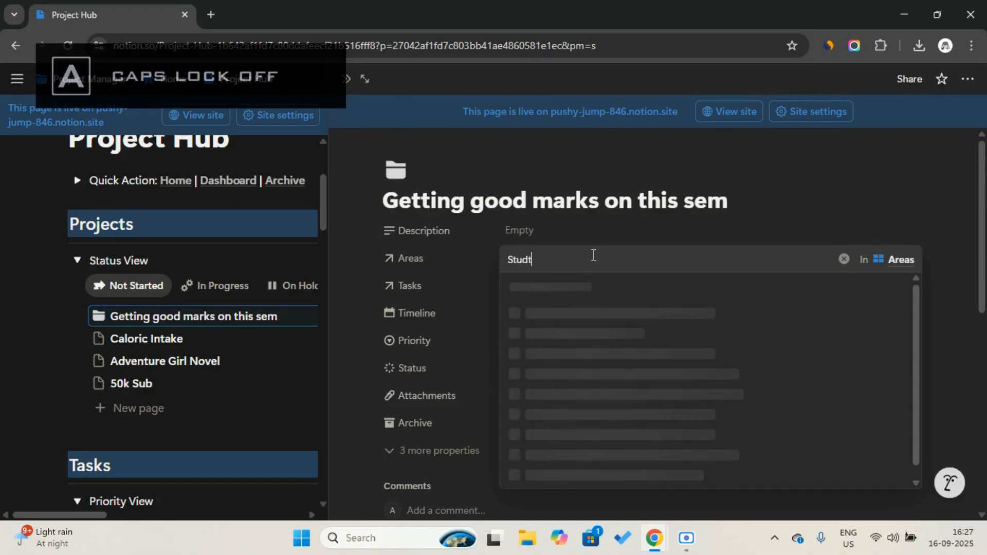
{"action": "type", "text": "y"}
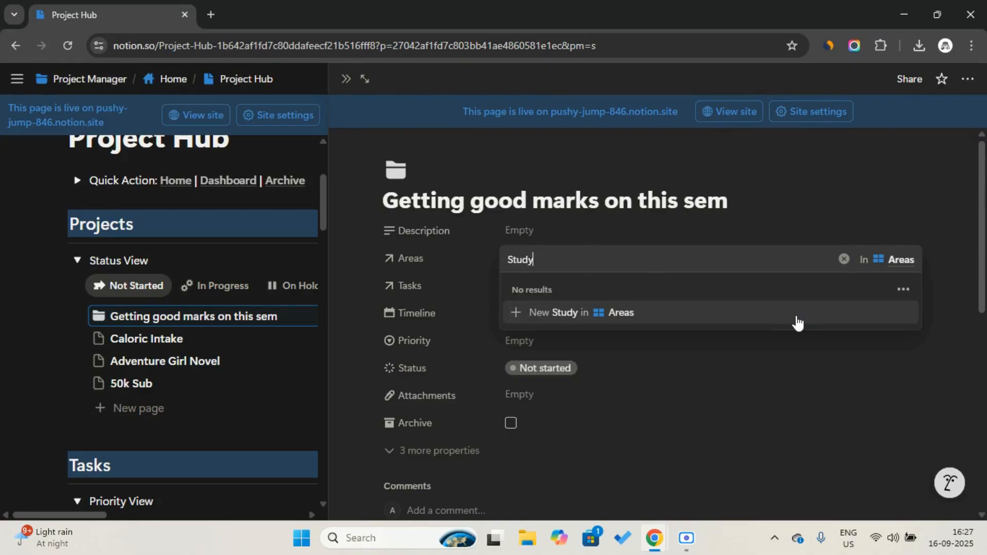
{"action": "left_click", "coordinate": [784, 321]}
{"action": "left_click", "coordinate": [667, 227]}
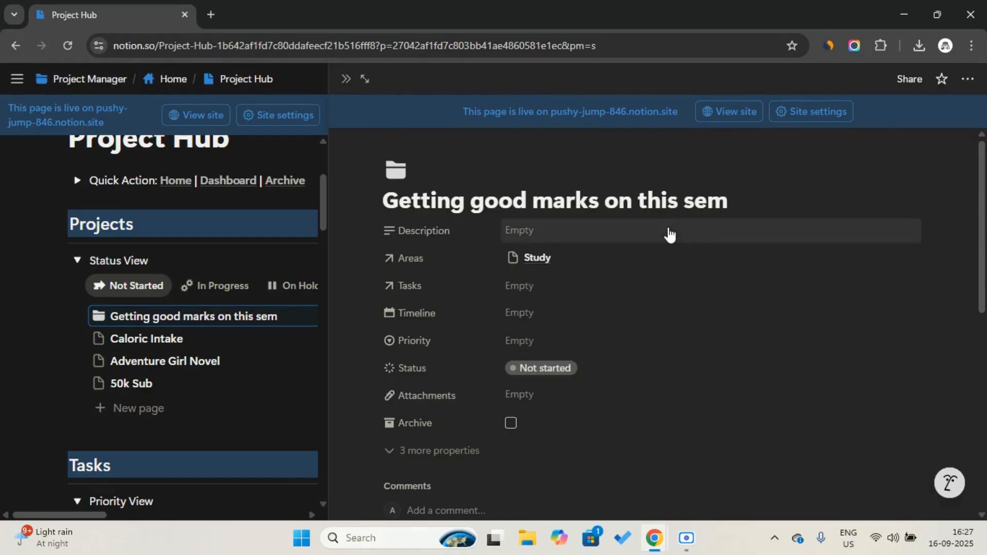
Create and link the tasks "Finish the first chapter of maths", "Finish the second chapter of maths" and "Finish the third chapter of maths" to the project.
{"action": "left_click", "coordinate": [567, 293]}
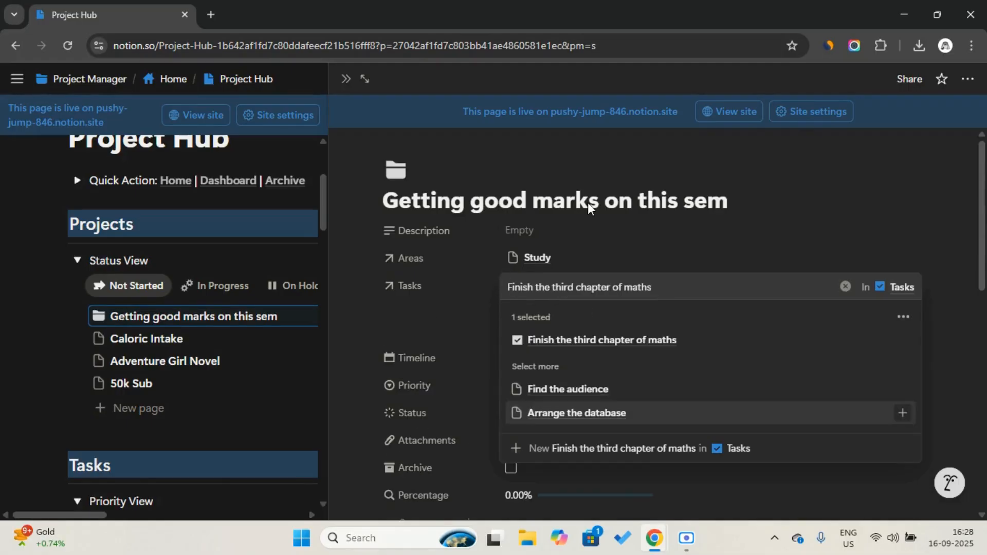
{"action": "left_click", "coordinate": [587, 203]}
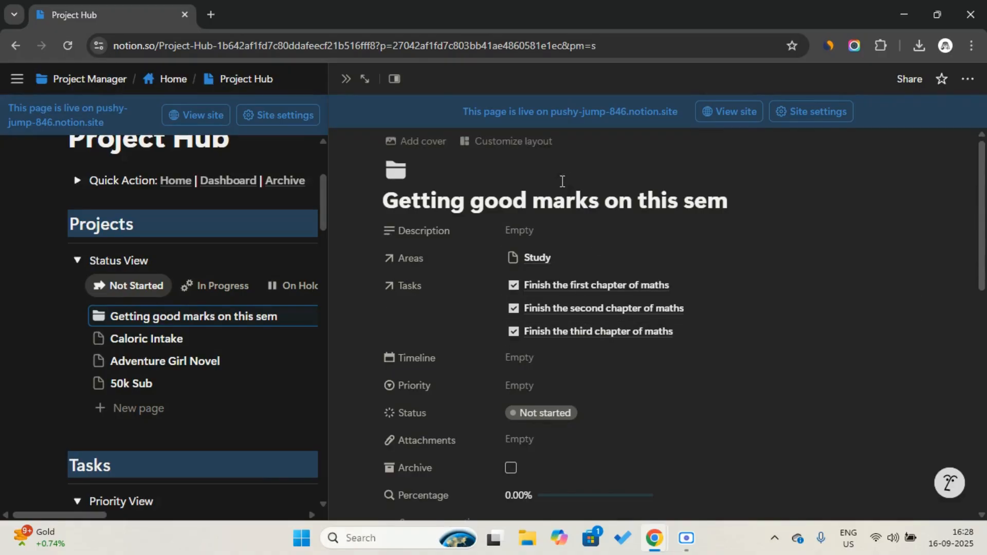
Set the project's timeline from September 16, 2025 to an end date of September 27, 2025.
{"action": "left_click", "coordinate": [524, 360]}
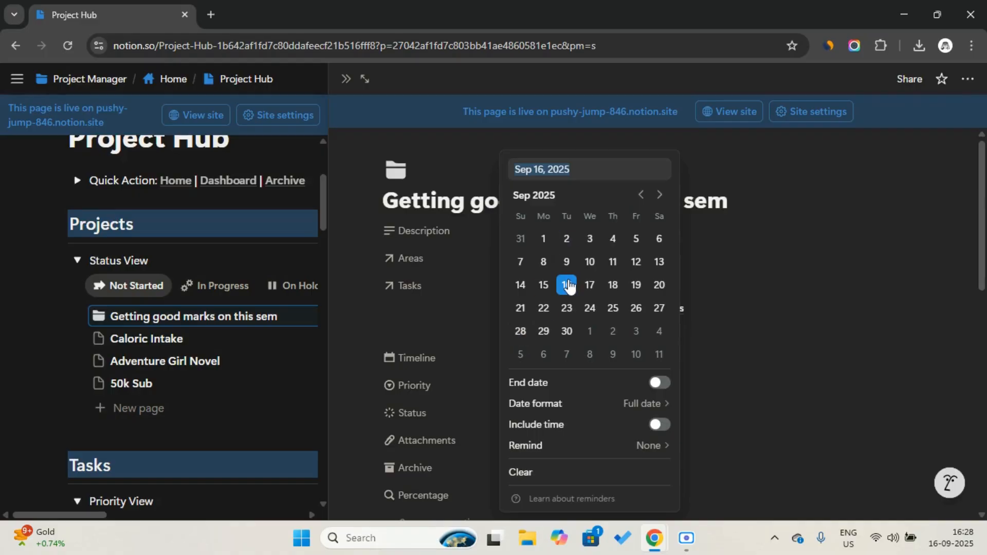
{"action": "left_click", "coordinate": [567, 286]}
{"action": "left_click", "coordinate": [662, 387]}
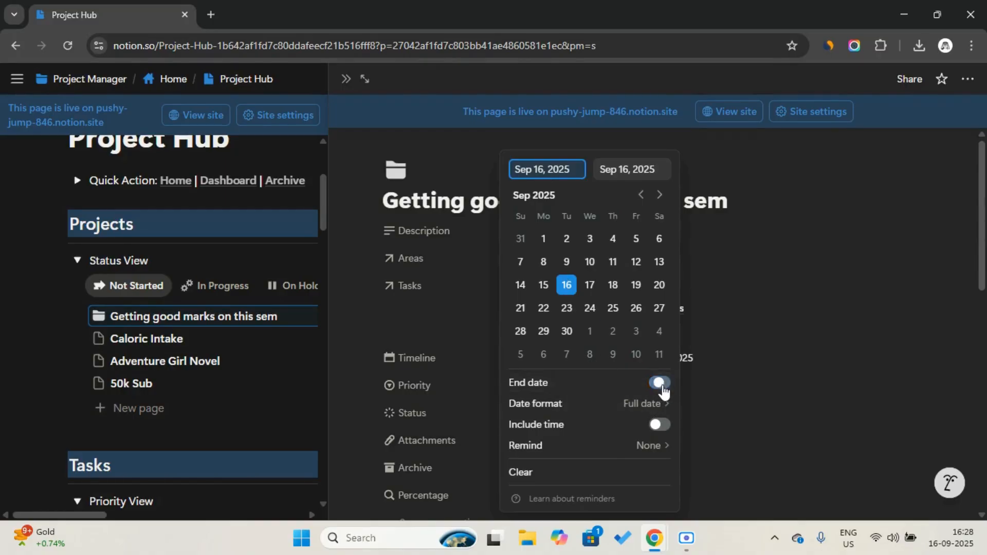
{"action": "left_click", "coordinate": [659, 309]}
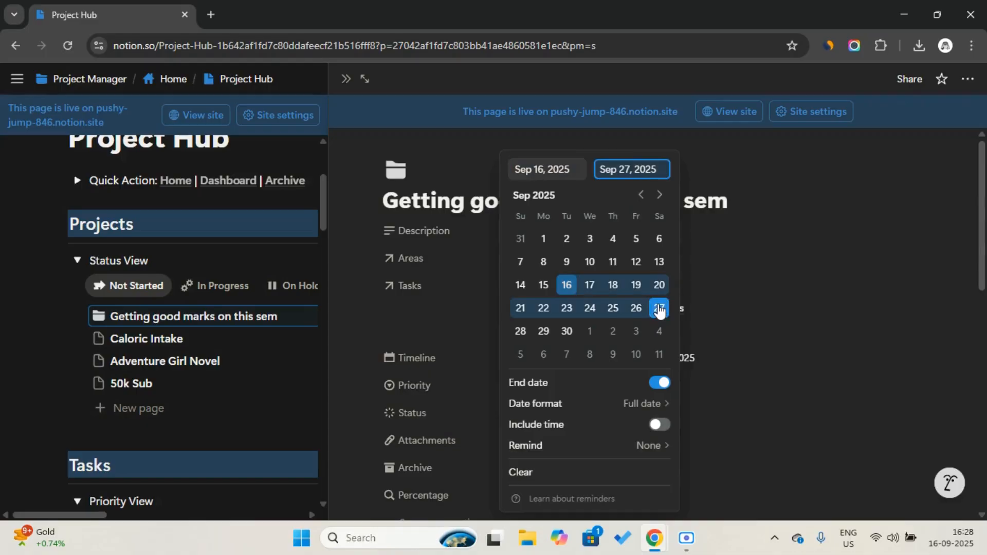
{"action": "left_click", "coordinate": [742, 247]}
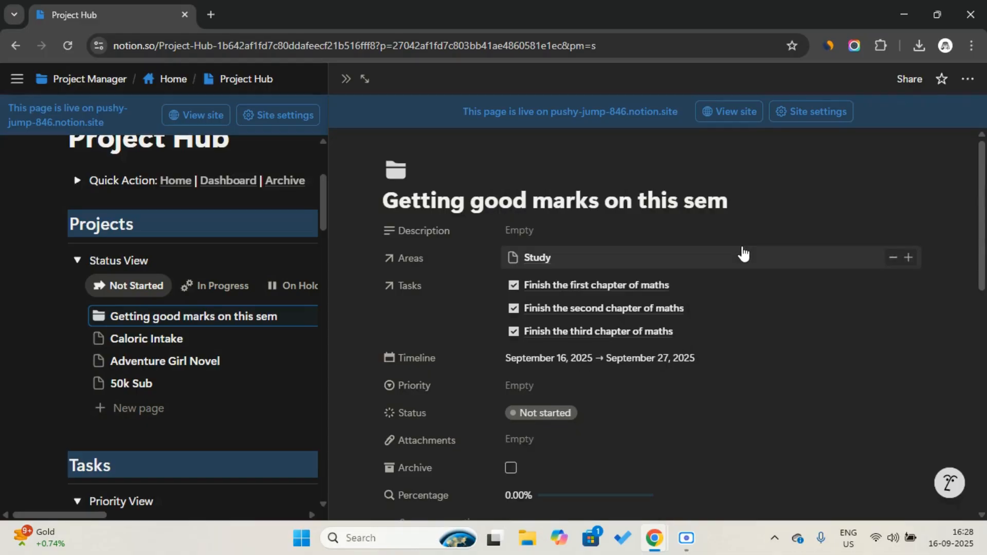
Set the priority of the "Getting good marks on this sem" project to High.
{"action": "scroll", "coordinate": [741, 253], "scroll_direction": "down", "scroll_amount": 2}
{"action": "left_click", "coordinate": [589, 311]}
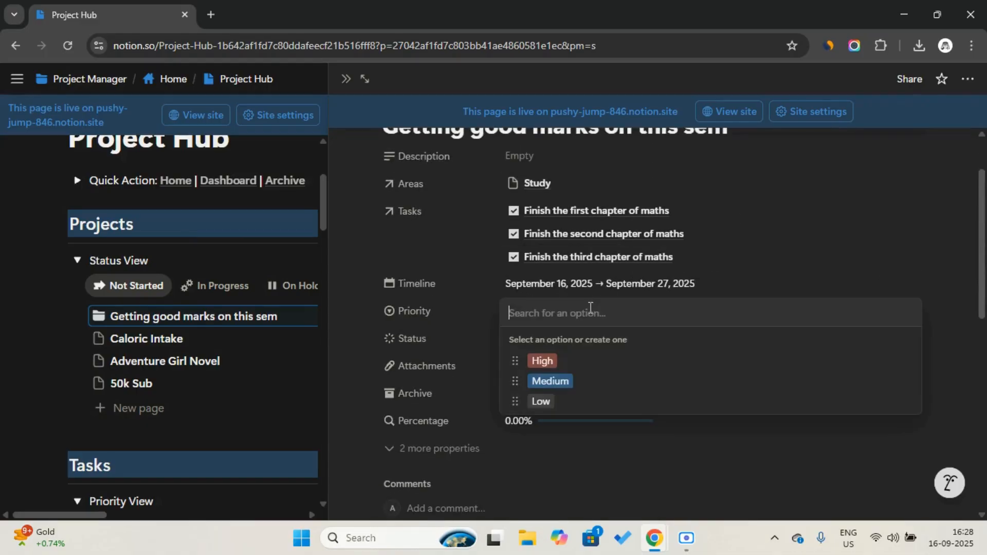
{"action": "left_click", "coordinate": [561, 360]}
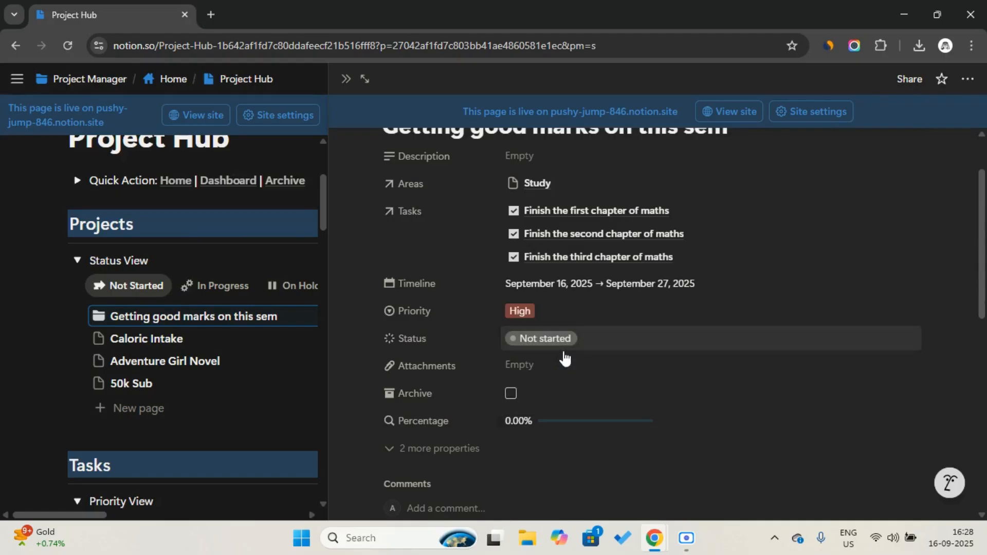
Review the project's Areas and Tasks sections and the third chapter task's status options, and close the project page.
{"action": "scroll", "coordinate": [564, 354], "scroll_direction": "down", "scroll_amount": 8}
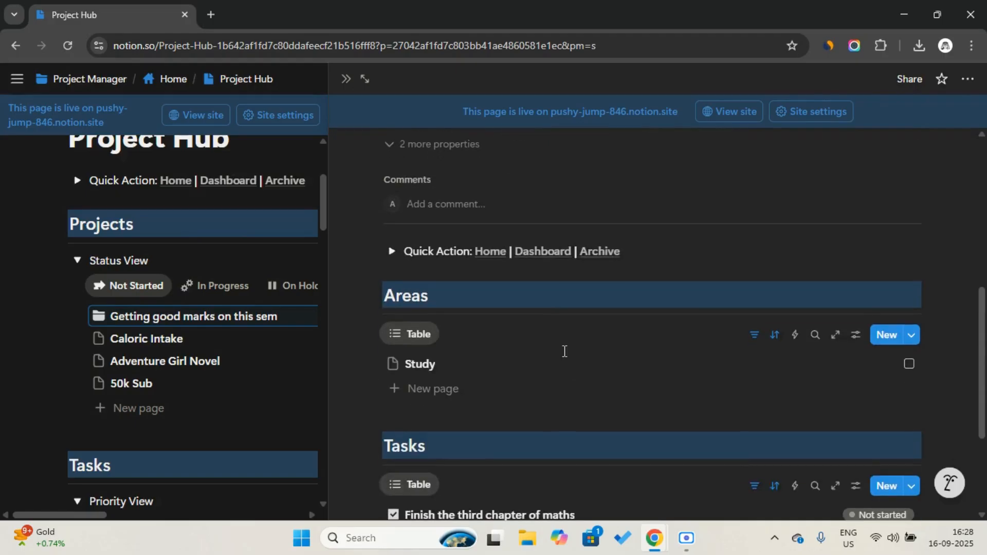
{"action": "scroll", "coordinate": [499, 399], "scroll_direction": "down", "scroll_amount": 2}
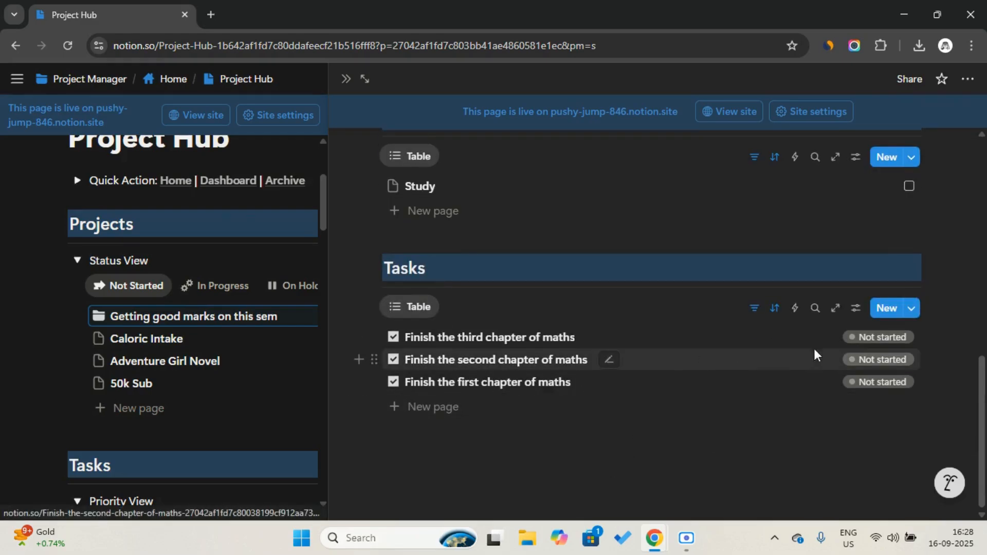
{"action": "left_click", "coordinate": [872, 336]}
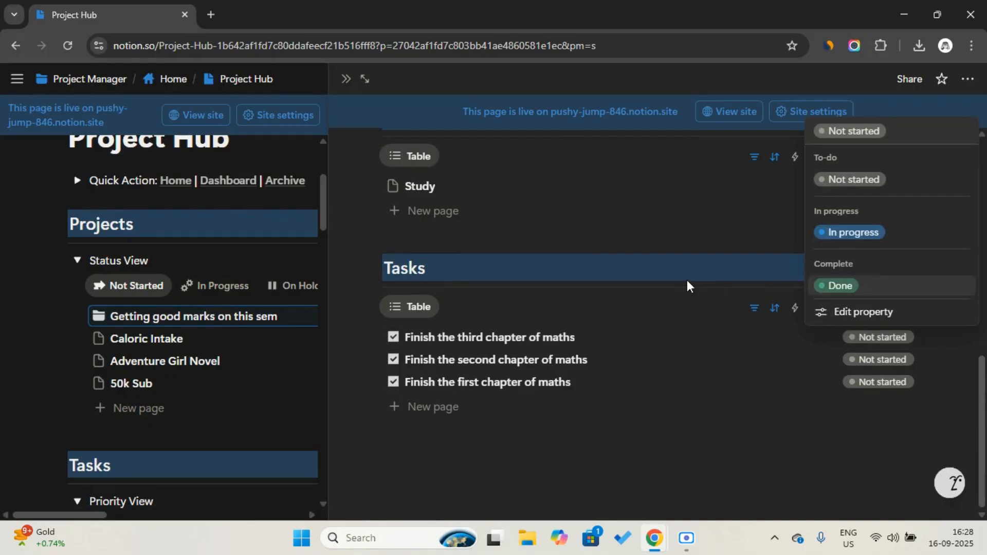
{"action": "key", "text": "Escape"}
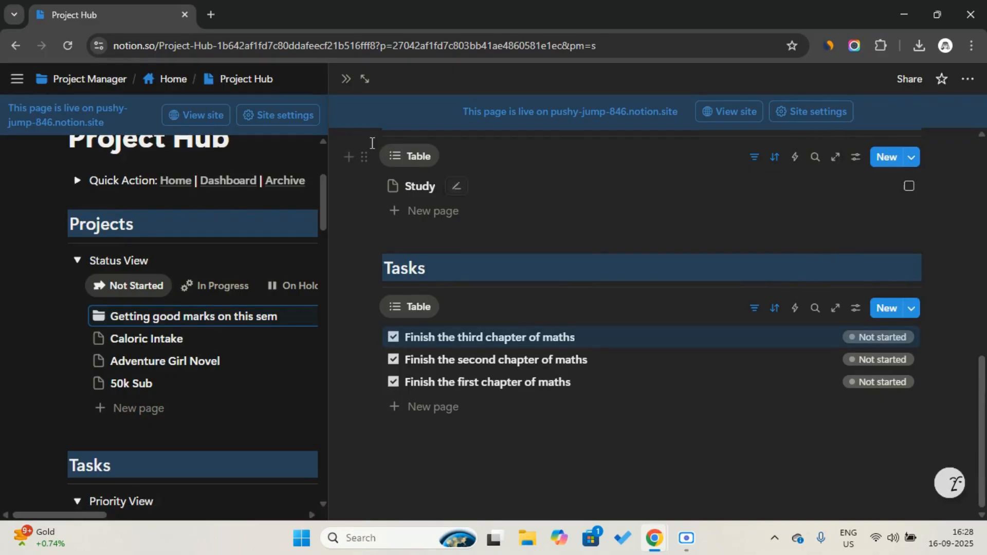
{"action": "left_click", "coordinate": [345, 80]}
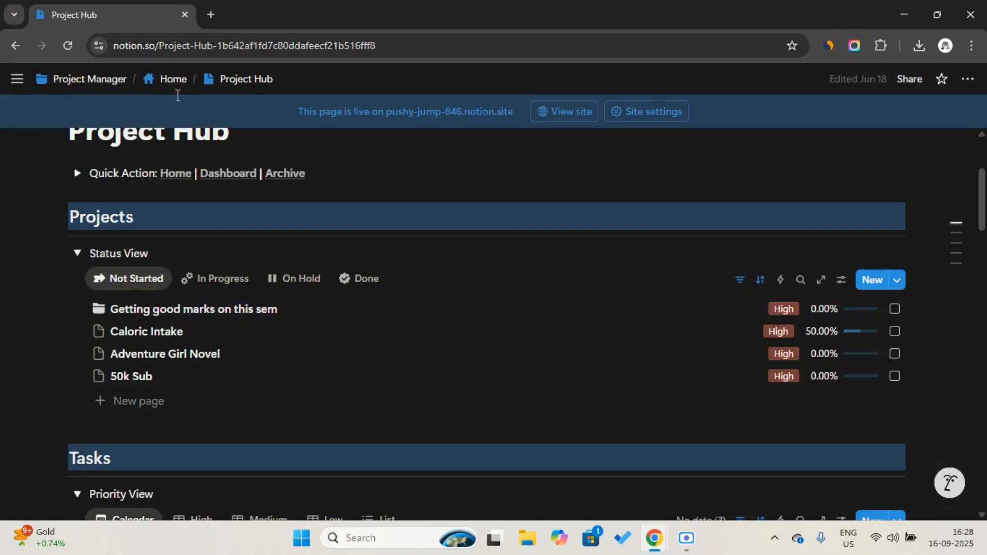
Open the Dashboard through the Project Hub's Quick Action links, collapse its Quick Action list and go to Tasks View.
{"action": "left_click", "coordinate": [77, 174]}
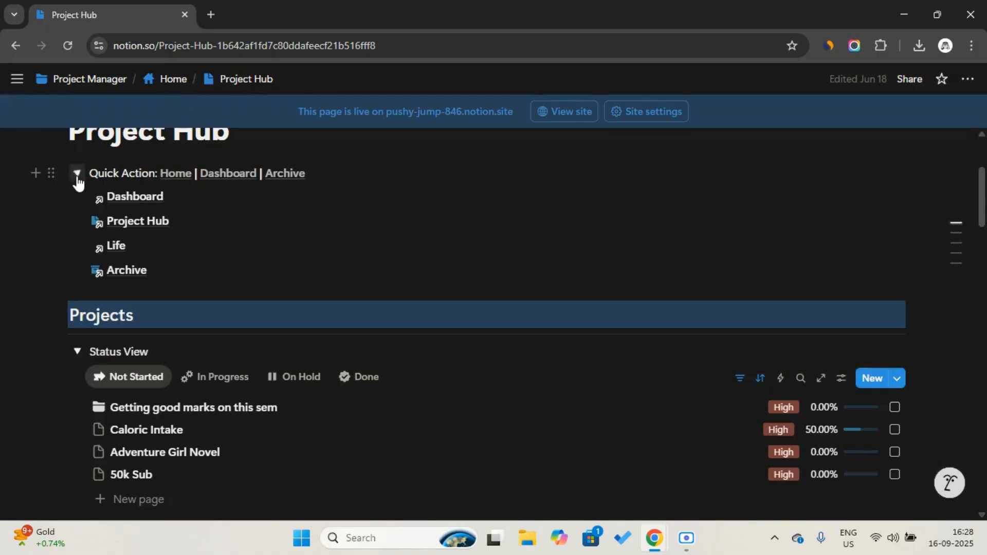
{"action": "left_click", "coordinate": [133, 197]}
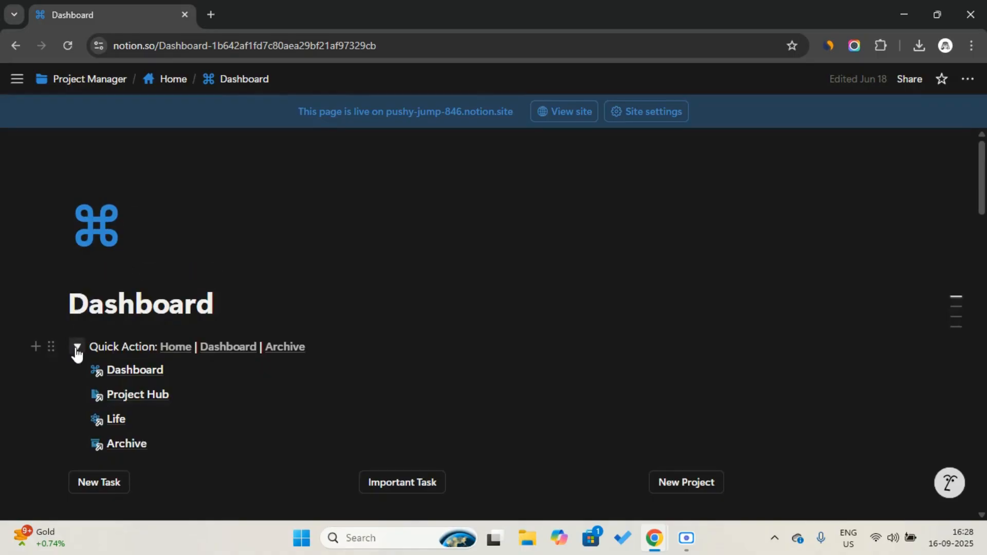
{"action": "left_click", "coordinate": [76, 348]}
{"action": "scroll", "coordinate": [76, 352], "scroll_direction": "down", "scroll_amount": 4}
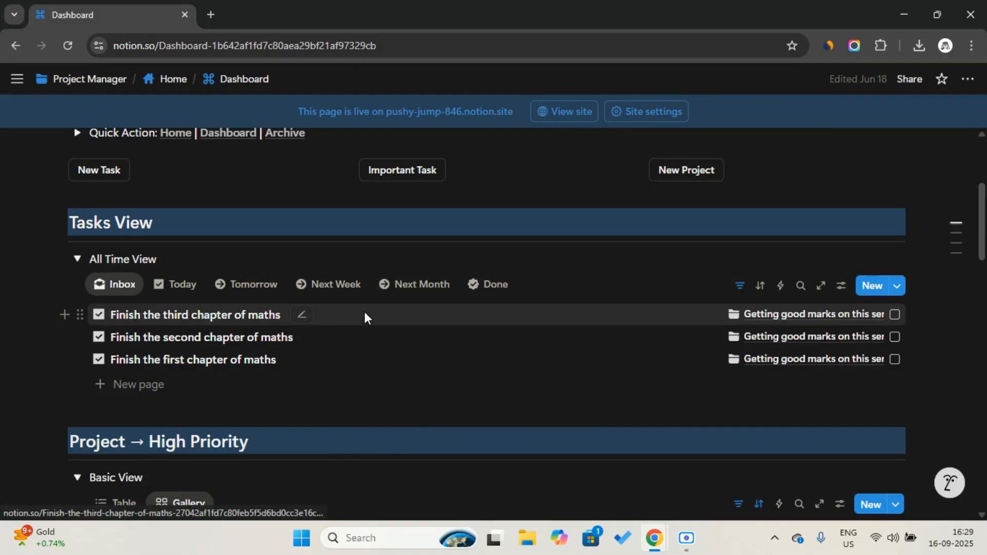
Open the task "Finish the first chapter of maths" and set its due date to September 16, 2025 and its priority to High.
{"action": "left_click", "coordinate": [351, 360]}
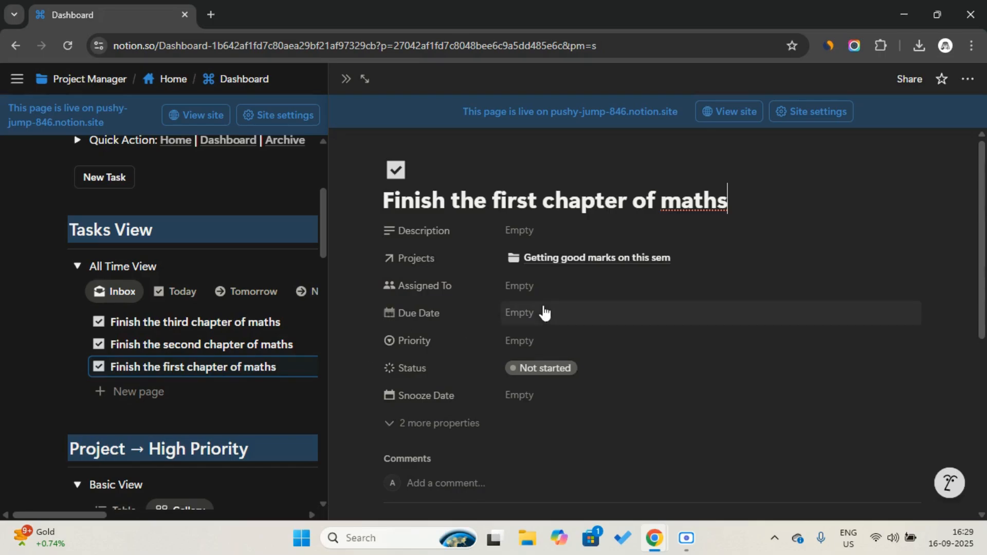
{"action": "left_click", "coordinate": [538, 315]}
{"action": "left_click", "coordinate": [566, 285]}
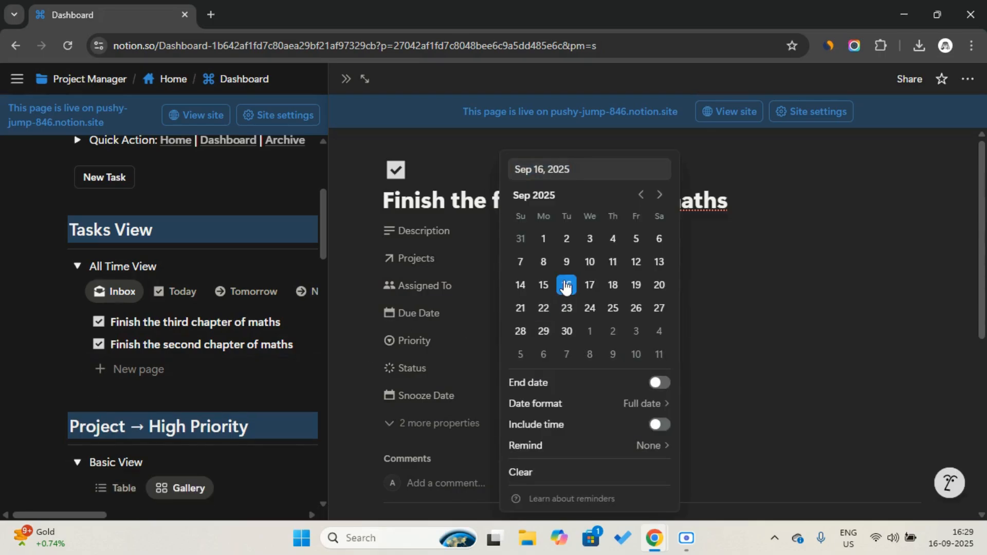
{"action": "left_click", "coordinate": [458, 270]}
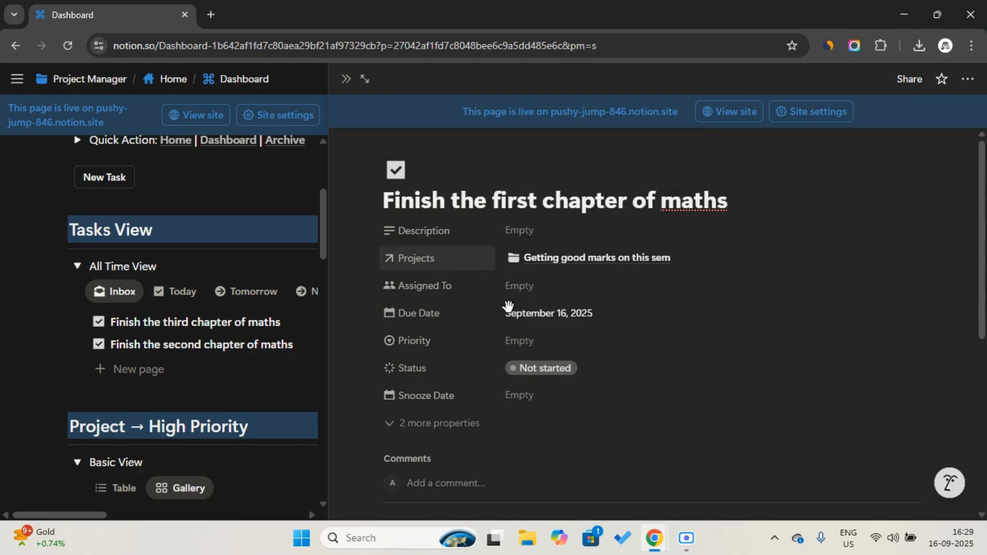
{"action": "left_click", "coordinate": [560, 343]}
{"action": "left_click", "coordinate": [562, 391]}
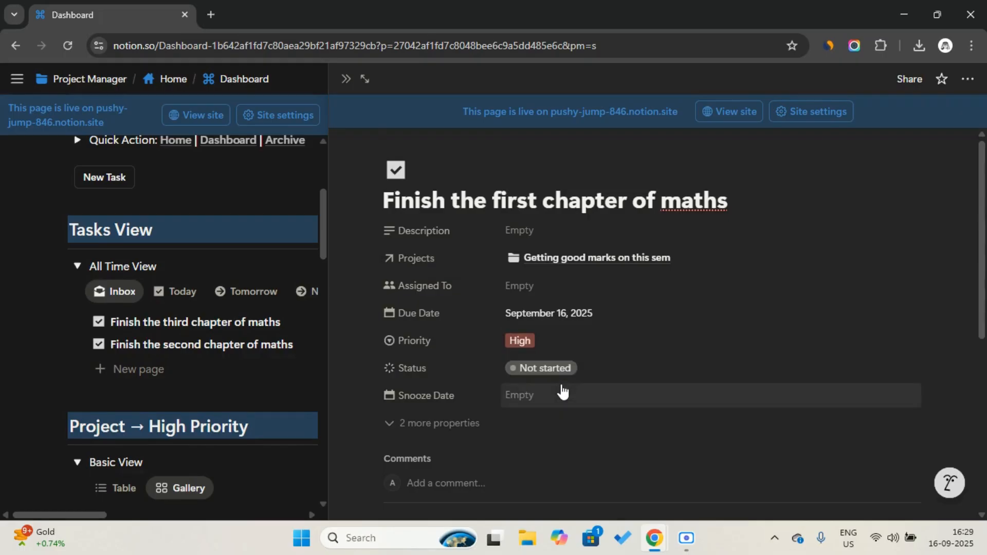
Add a to-do checkbox item beginning with "Finish" below the Projects table in the first chapter task's page.
{"action": "scroll", "coordinate": [562, 391], "scroll_direction": "down", "scroll_amount": 4}
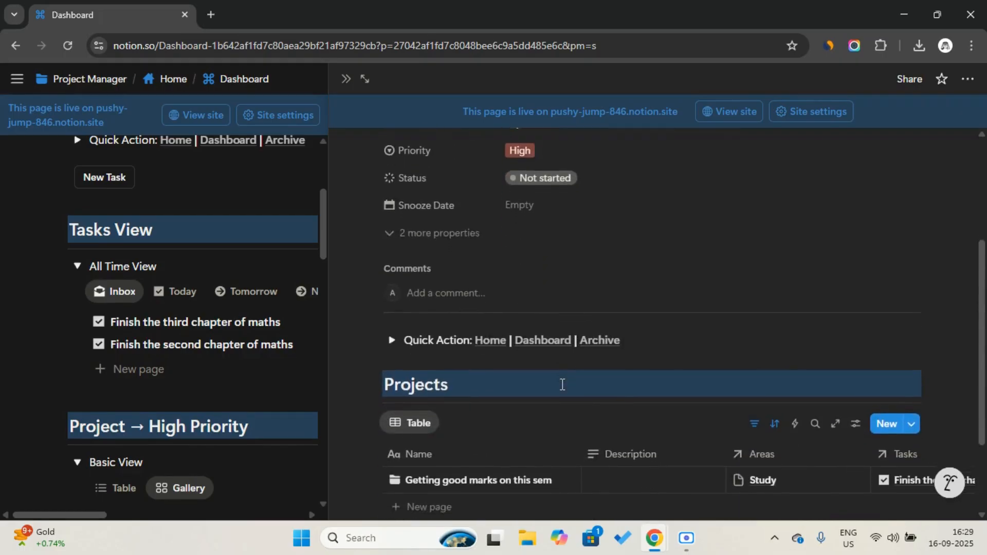
{"action": "scroll", "coordinate": [562, 384], "scroll_direction": "down", "scroll_amount": 2}
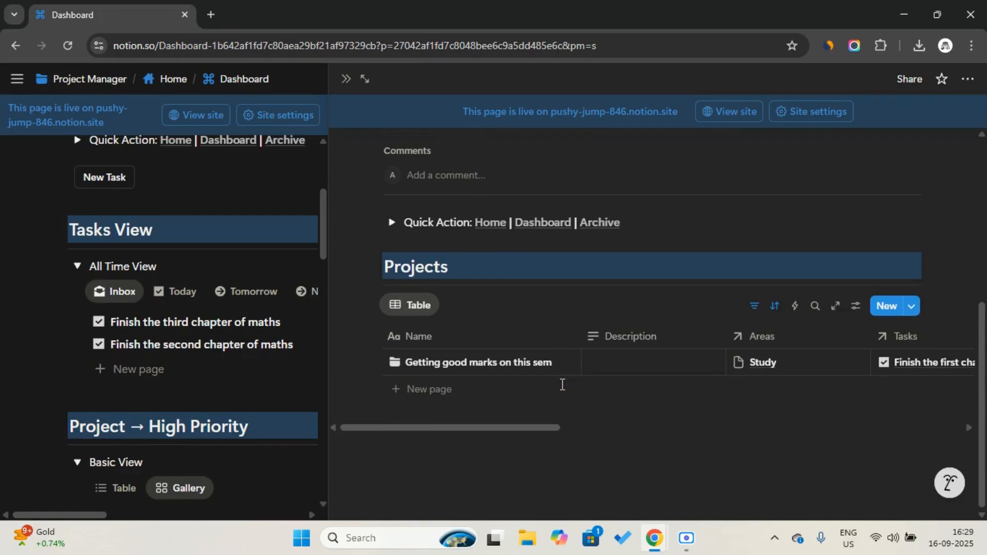
{"action": "left_click", "coordinate": [499, 460]}
{"action": "type", "text": "/check"}
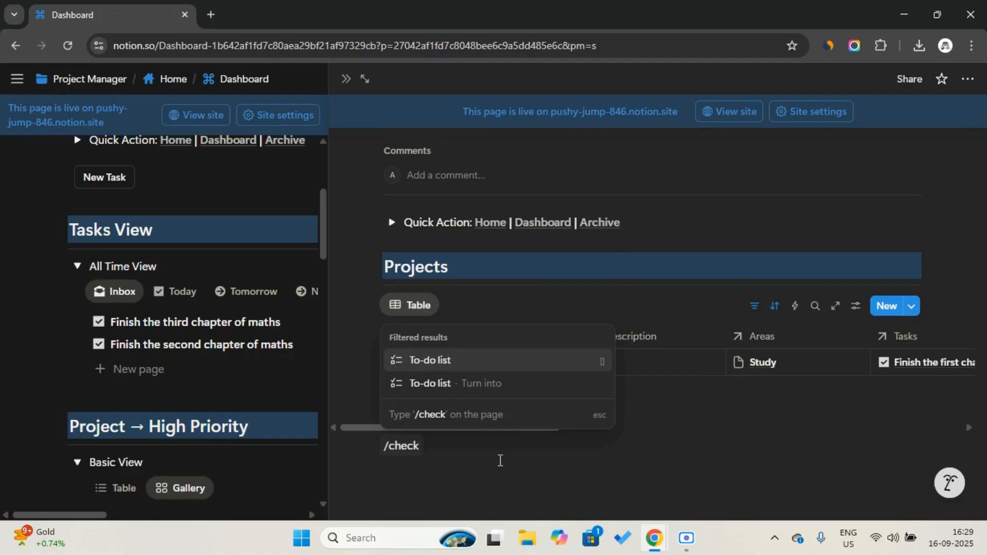
{"action": "key", "text": "Return"}
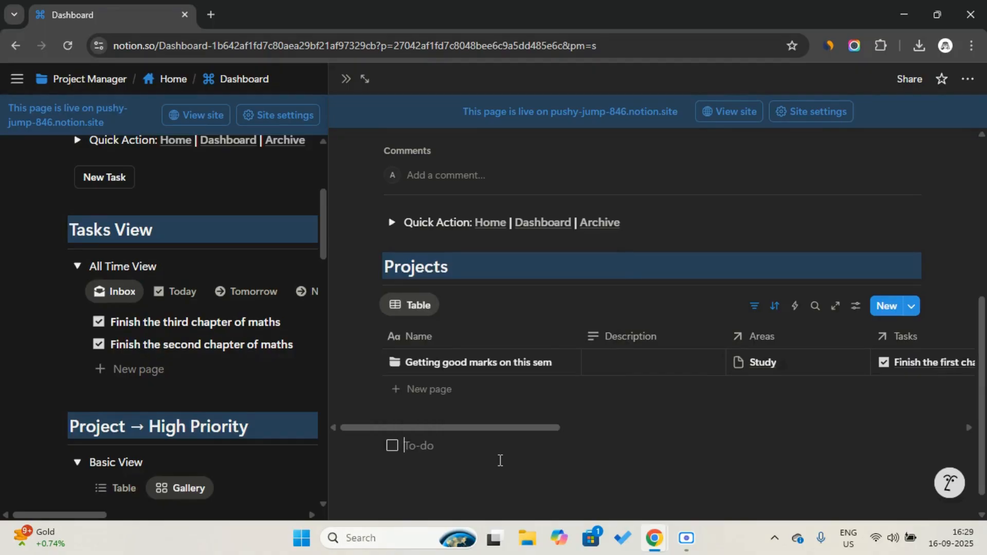
{"action": "key", "text": "Caps_Lock"}
{"action": "type", "text": "F"}
{"action": "key", "text": "Caps_Lock"}
{"action": "type", "text": "inish"}
{"action": "scroll", "coordinate": [500, 460], "scroll_direction": "up", "scroll_amount": 6}
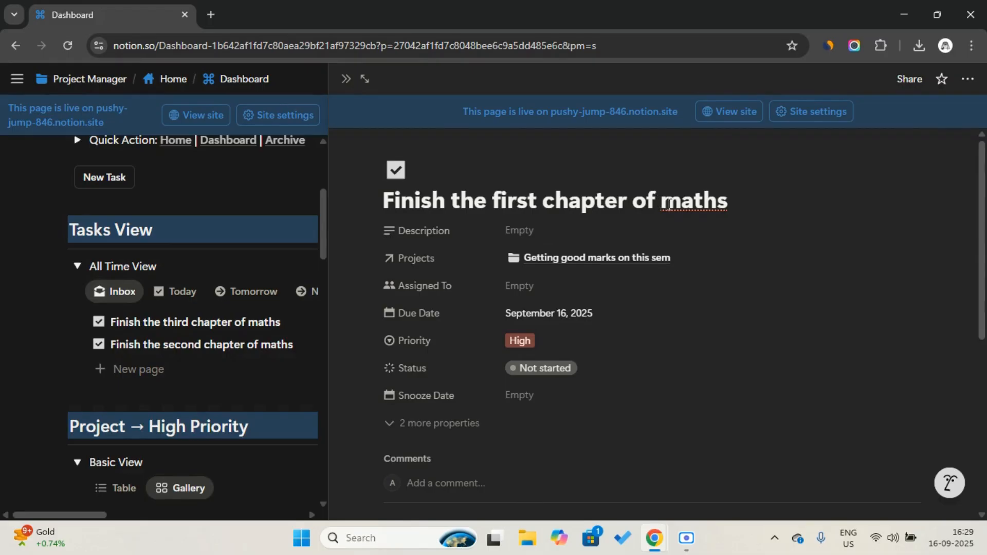
Complete the to-do as "Finish 5 pages of the first chapter", then duplicate it and reword the copy as "Finish next 5 pages of the first chapter".
{"action": "scroll", "coordinate": [609, 211], "scroll_direction": "down", "scroll_amount": 6}
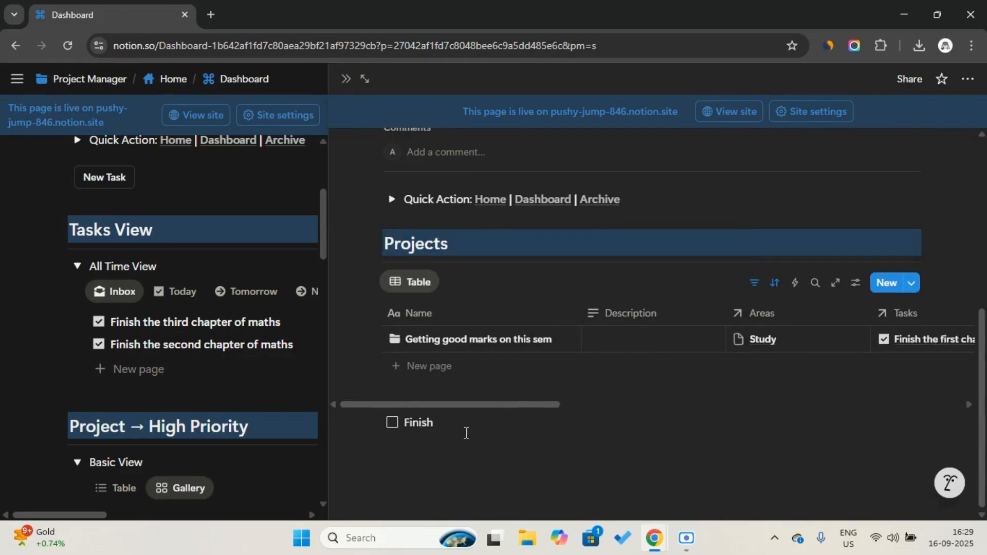
{"action": "type", "text": "5 pages of the first chapter"}
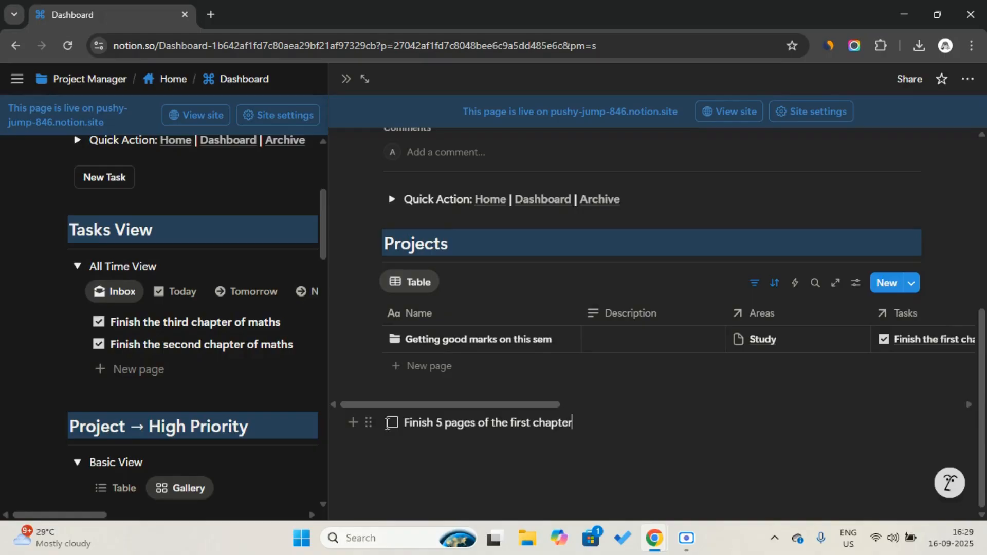
{"action": "left_click", "coordinate": [370, 420]}
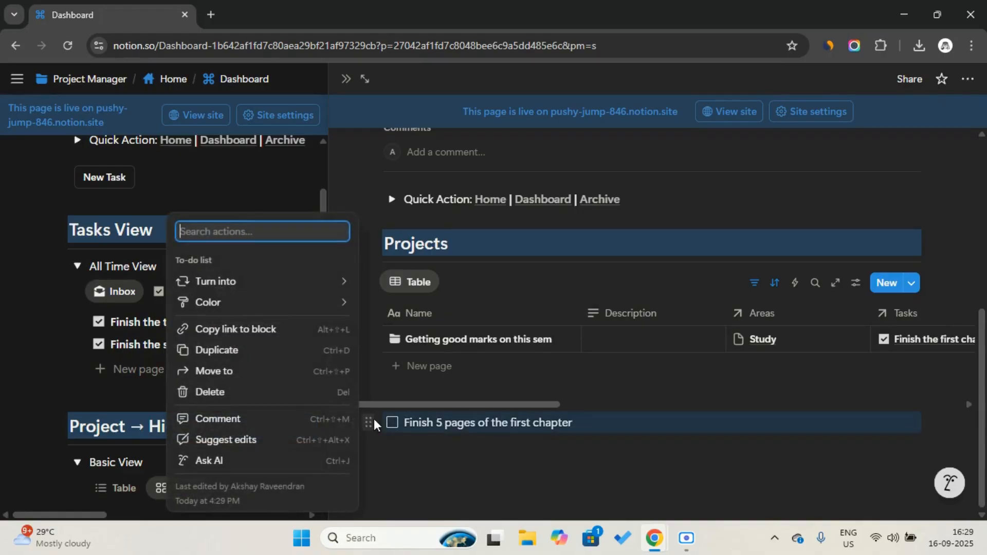
{"action": "left_click", "coordinate": [279, 351]}
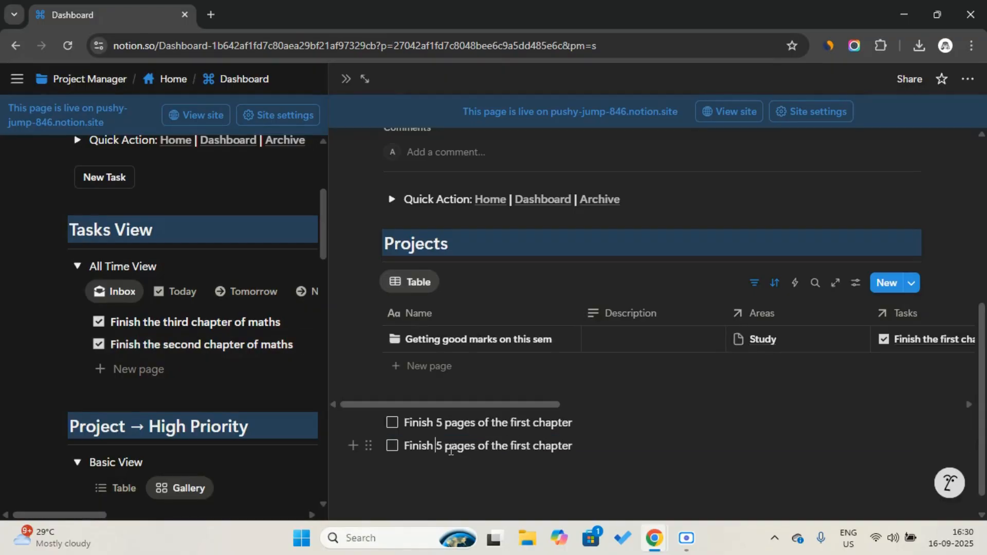
{"action": "type", "text": "next"}
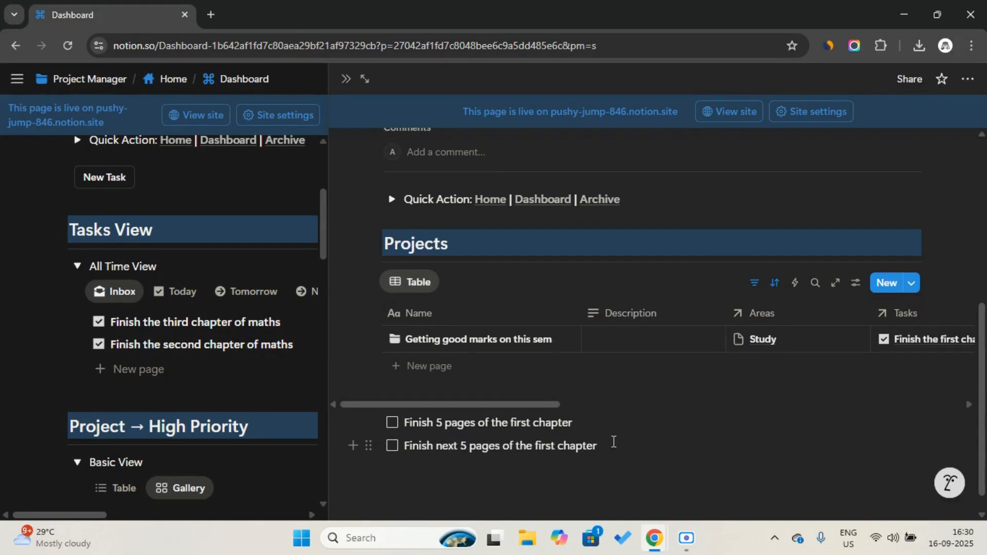
Close the first chapter task's page and show the Today list in Tasks View.
{"action": "scroll", "coordinate": [613, 442], "scroll_direction": "up", "scroll_amount": 5}
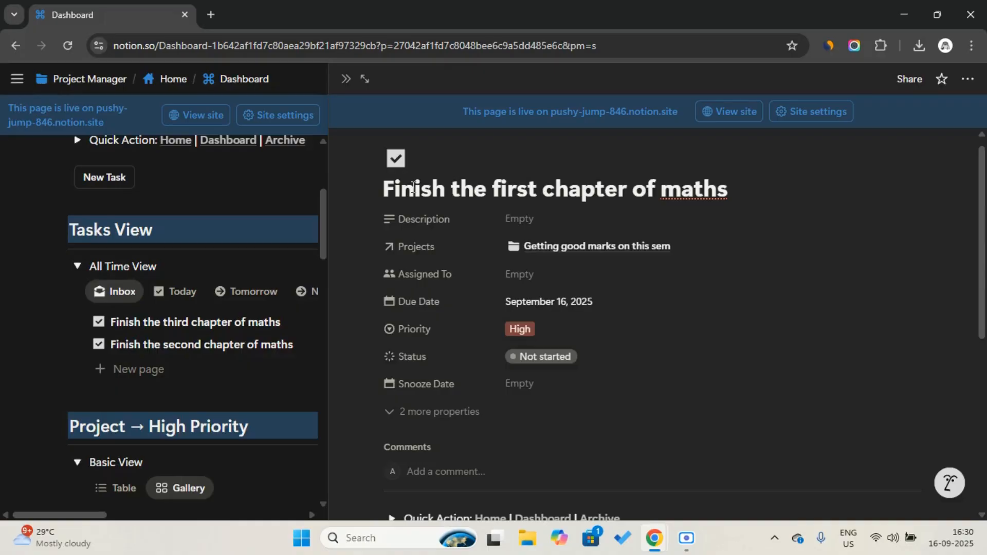
{"action": "left_click", "coordinate": [346, 85]}
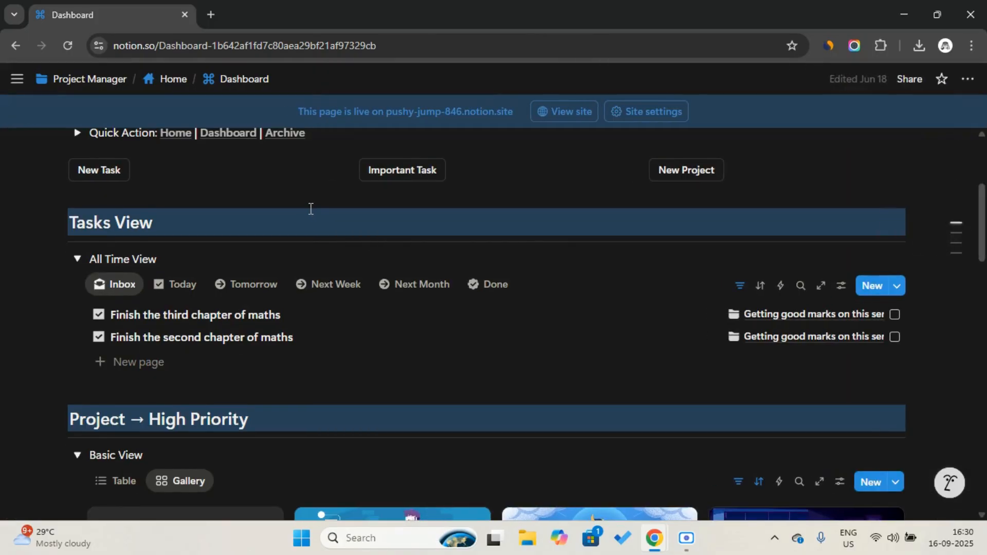
{"action": "left_click", "coordinate": [173, 297]}
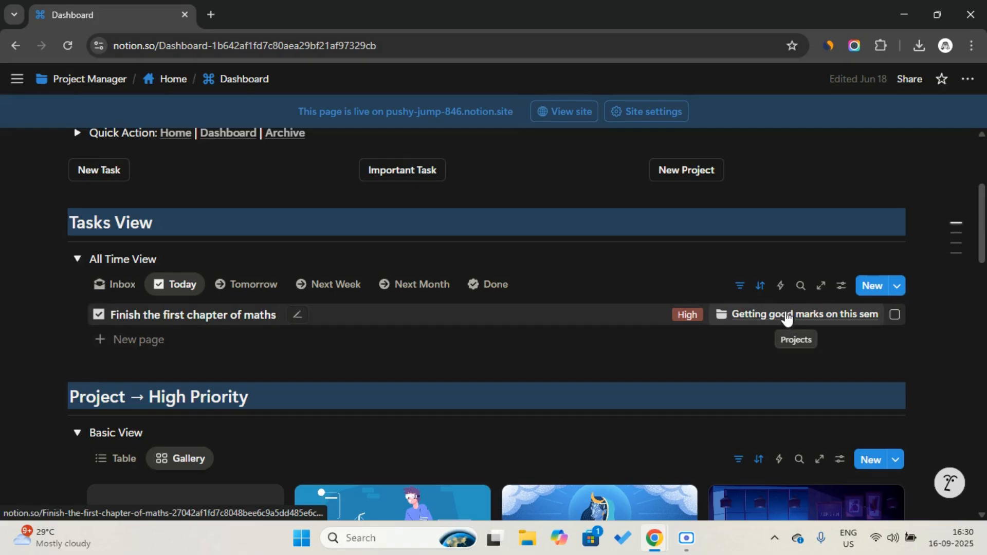
Open "Finish the third chapter of maths" from the Inbox list, set its due date to September 17, 2025, and close its page.
{"action": "left_click", "coordinate": [129, 281]}
{"action": "left_click", "coordinate": [338, 315]}
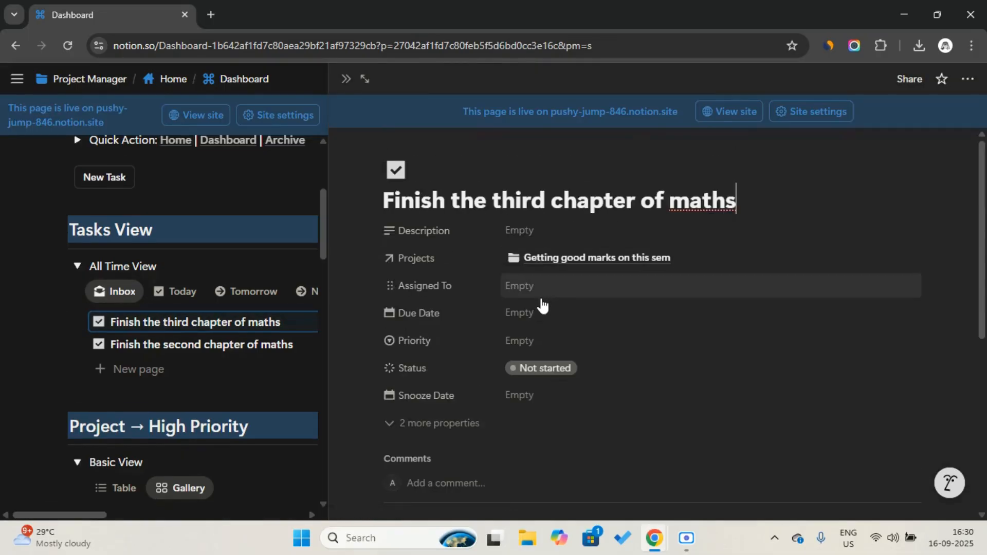
{"action": "left_click", "coordinate": [589, 285]}
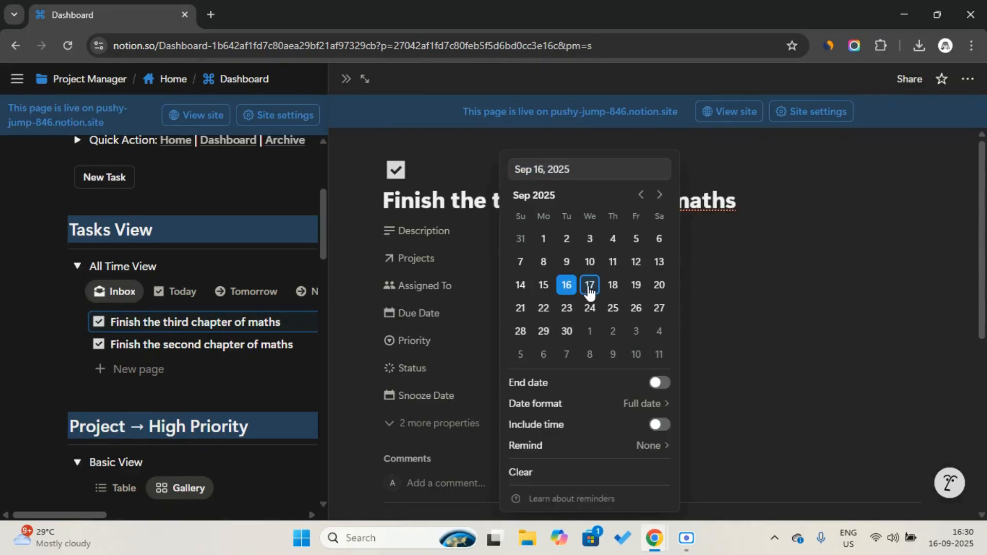
{"action": "left_click", "coordinate": [348, 75]}
{"action": "left_click", "coordinate": [348, 76]}
Mark "Finish the first chapter of maths" as done in the Next Week list and check the project's progress under High Priority.
{"action": "scroll", "coordinate": [350, 290], "scroll_direction": "down", "scroll_amount": 4}
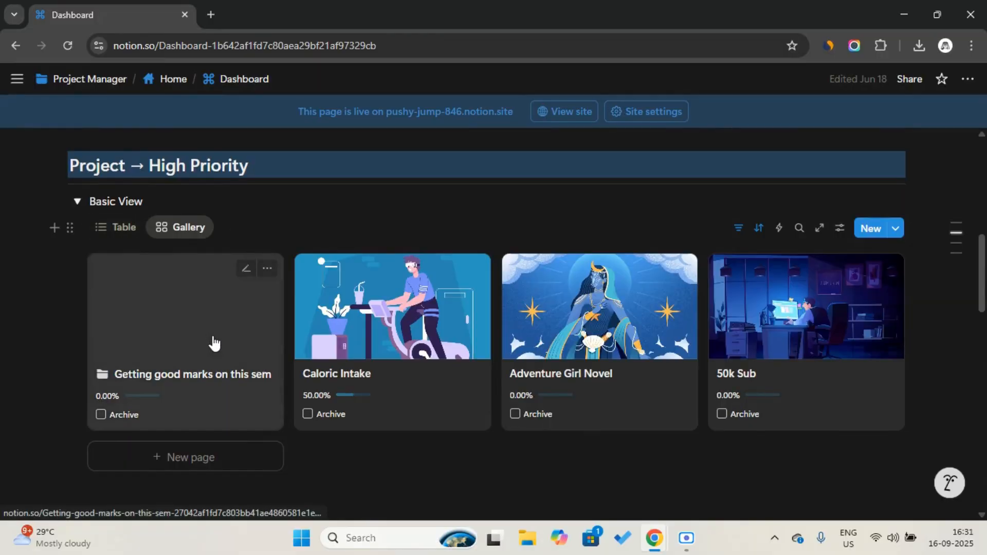
{"action": "scroll", "coordinate": [223, 273], "scroll_direction": "up", "scroll_amount": 4}
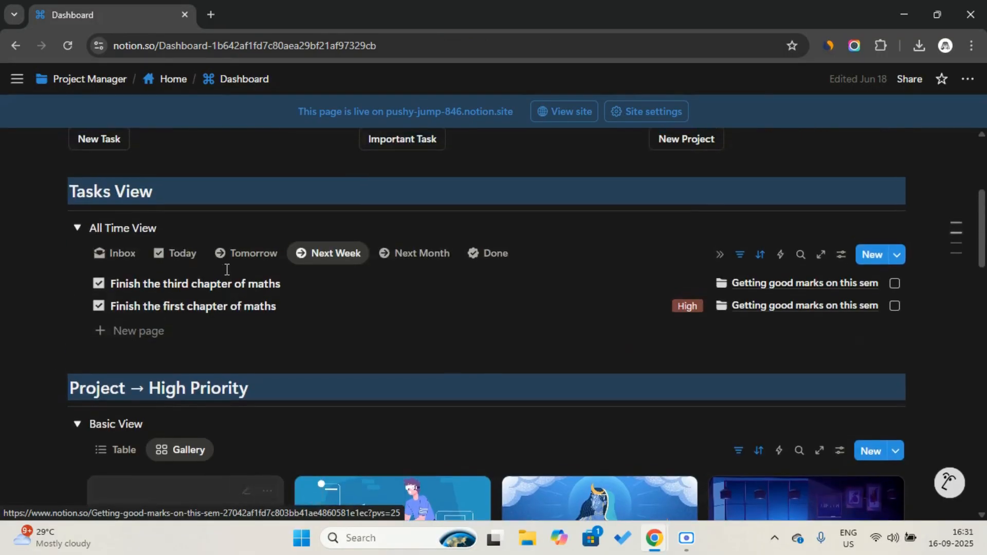
{"action": "left_click", "coordinate": [896, 307]}
{"action": "scroll", "coordinate": [899, 311], "scroll_direction": "down", "scroll_amount": 5}
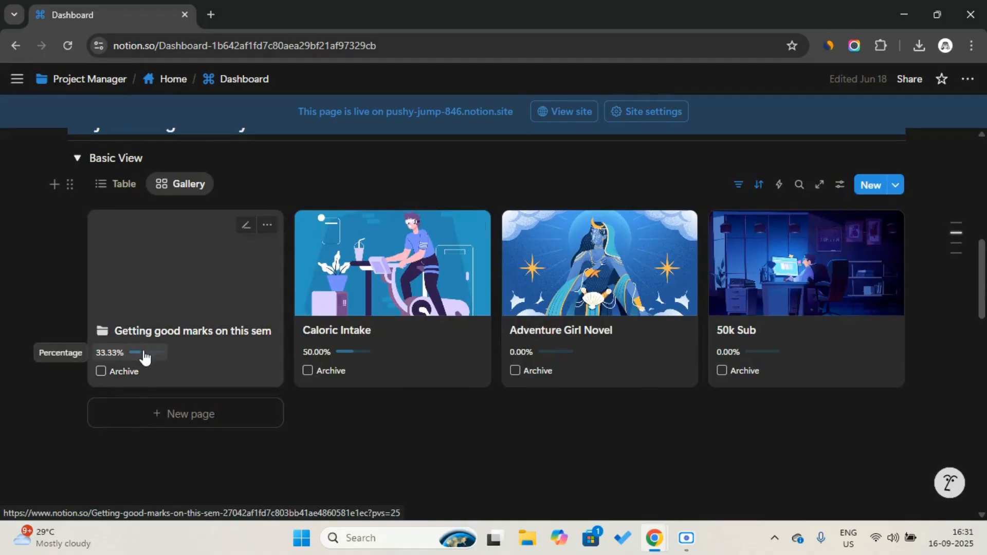
Mark "Finish the third chapter of maths" as done in the Next Week list and check the progress on the project's gallery card.
{"action": "scroll", "coordinate": [142, 356], "scroll_direction": "up", "scroll_amount": 3}
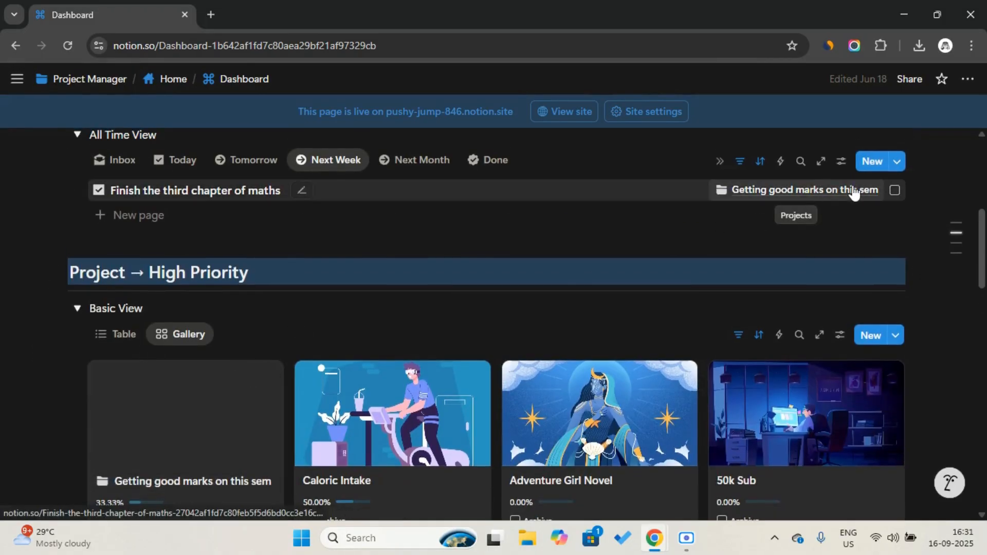
{"action": "left_click", "coordinate": [895, 190]}
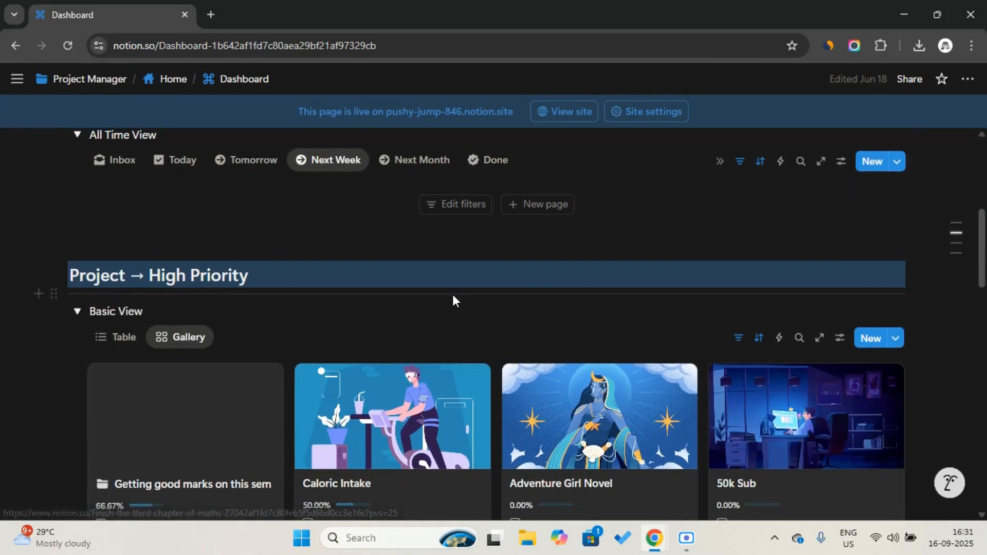
{"action": "scroll", "coordinate": [452, 295], "scroll_direction": "down", "scroll_amount": 3}
{"action": "scroll", "coordinate": [128, 324], "scroll_direction": "up", "scroll_amount": 2}
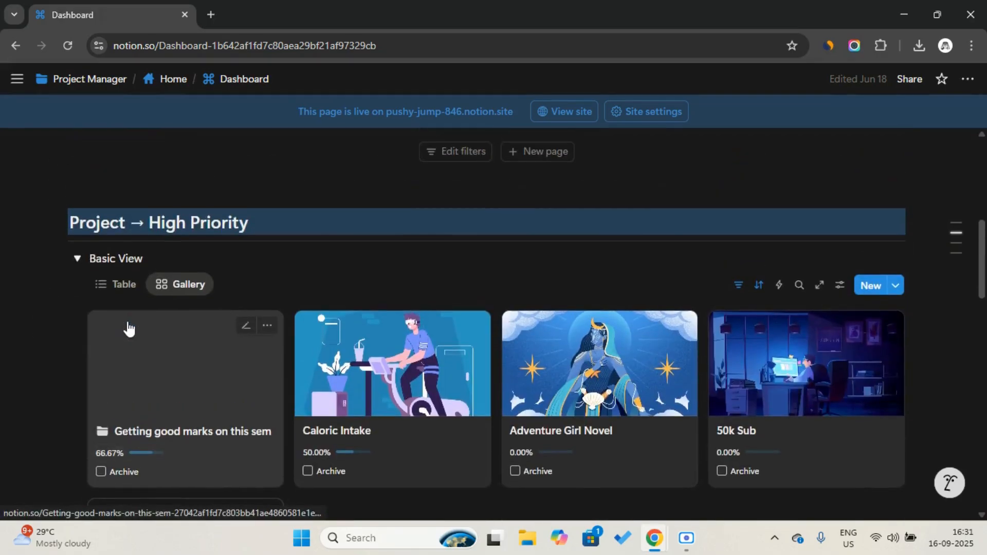
Mark "Finish the second chapter of maths" as done in the Inbox list and check the progress of "Getting good marks on this sem".
{"action": "scroll", "coordinate": [129, 350], "scroll_direction": "up", "scroll_amount": 2}
{"action": "left_click", "coordinate": [122, 213]}
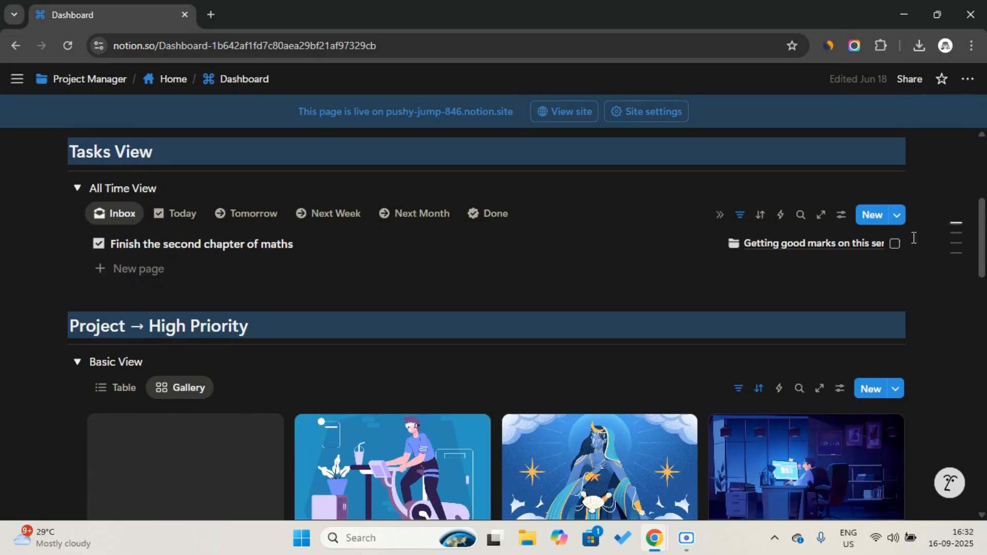
{"action": "left_click", "coordinate": [894, 243]}
{"action": "scroll", "coordinate": [621, 308], "scroll_direction": "down", "scroll_amount": 5}
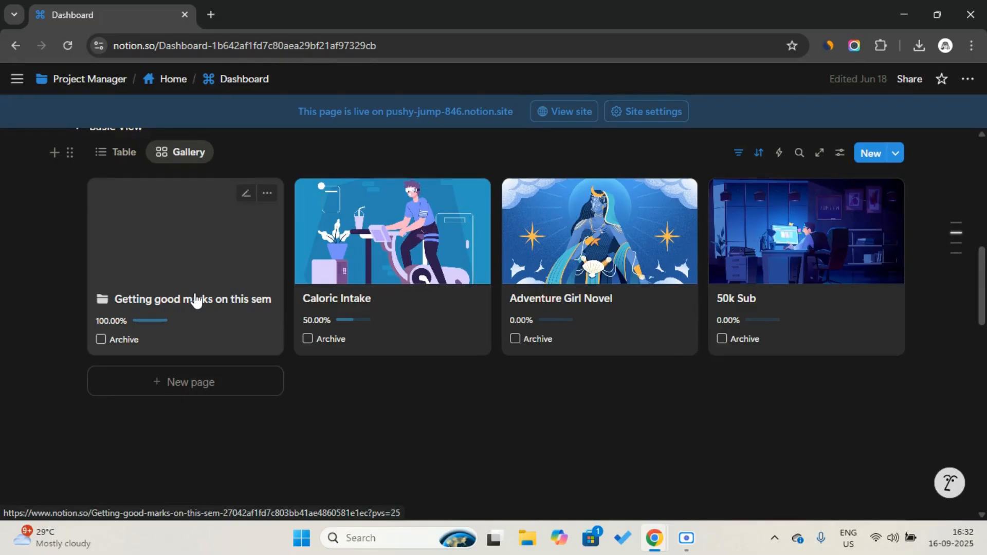
{"action": "scroll", "coordinate": [196, 301], "scroll_direction": "up", "scroll_amount": 1}
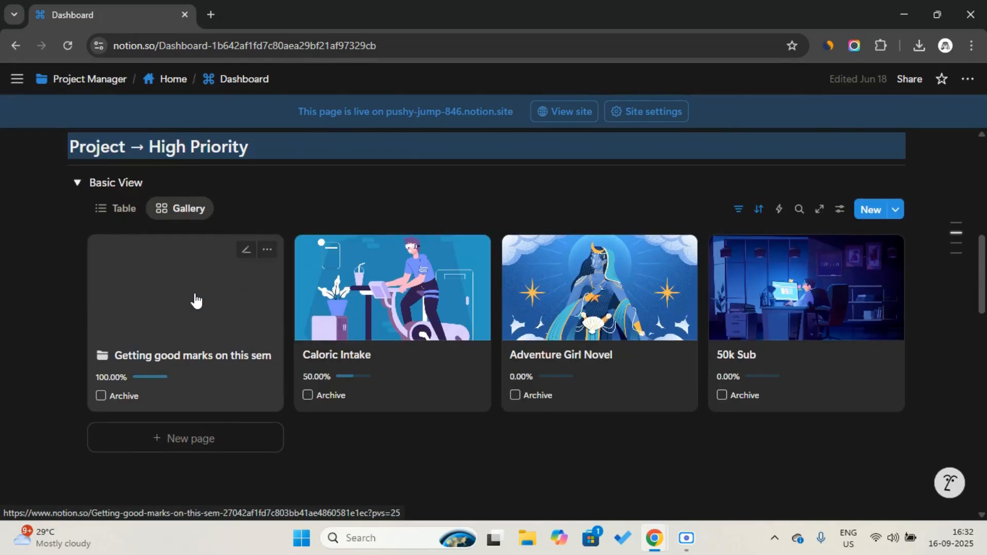